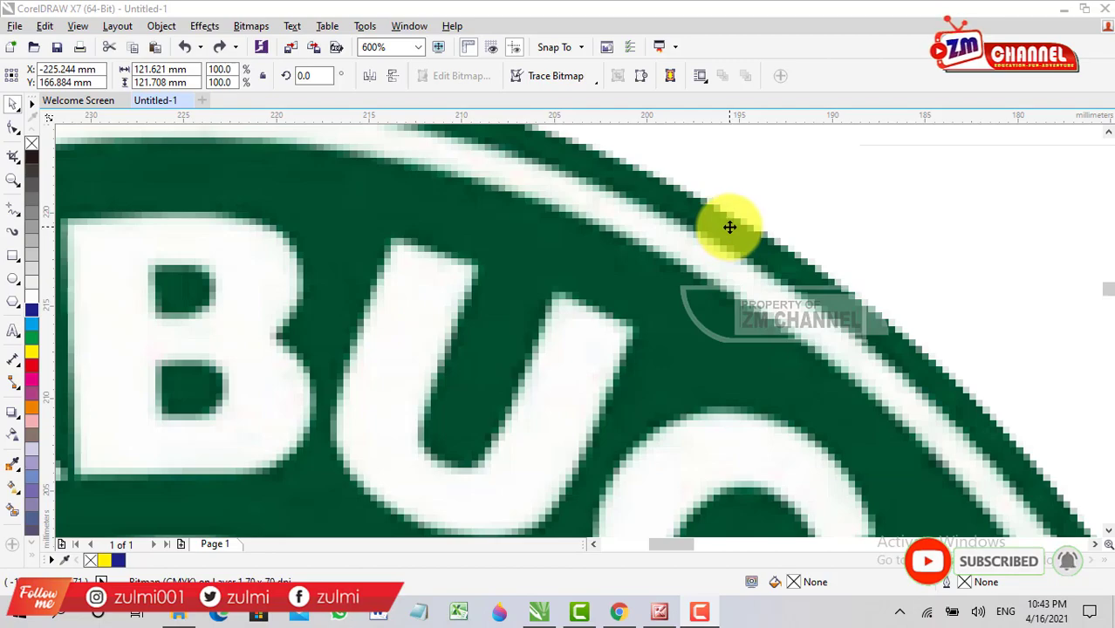
# Examine the Starbucks logo bitmap's pixelated lettering and outer ring edges up close and at full size.
pyautogui.scroll(-2, 774, 231)
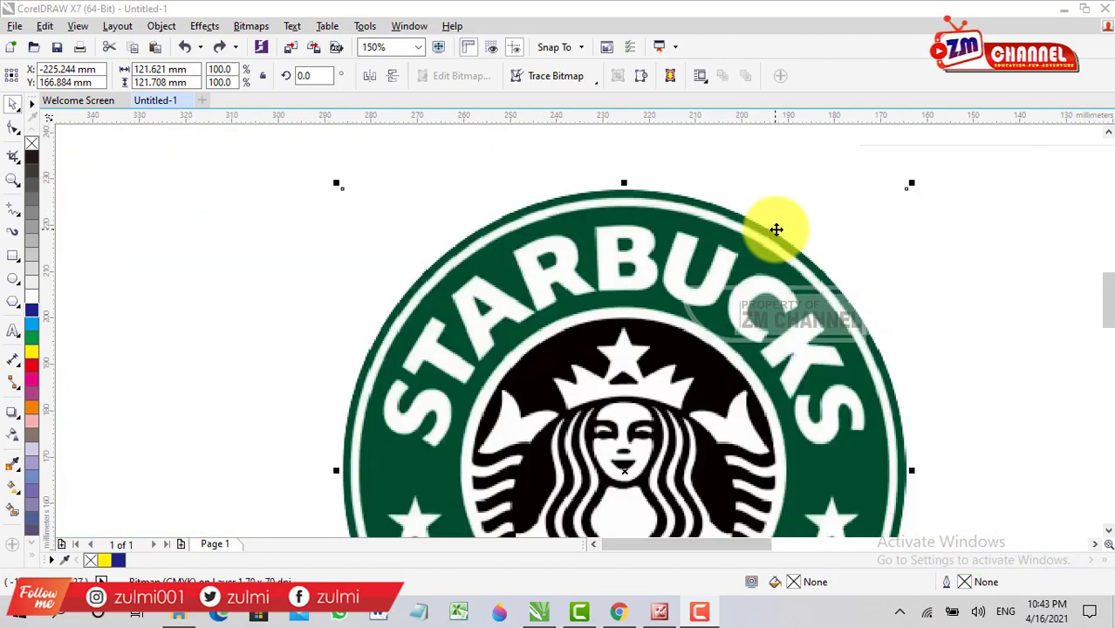
pyautogui.scroll(-1, 774, 236)
pyautogui.scroll(1, 774, 233)
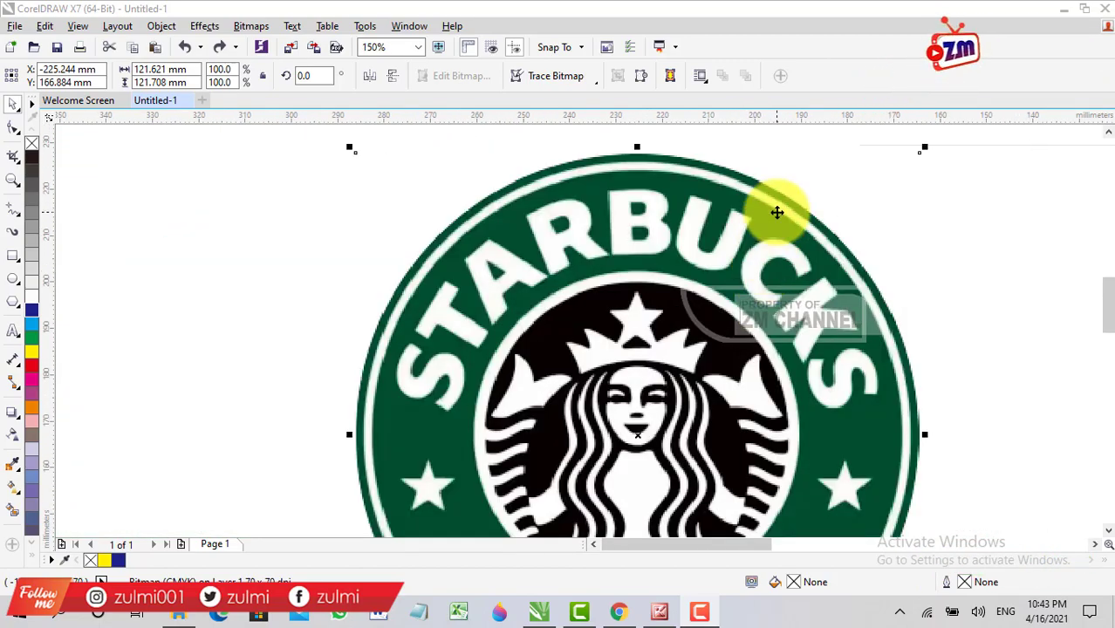
pyautogui.scroll(-1, 775, 229)
pyautogui.scroll(2, 777, 209)
pyautogui.scroll(-2, 777, 201)
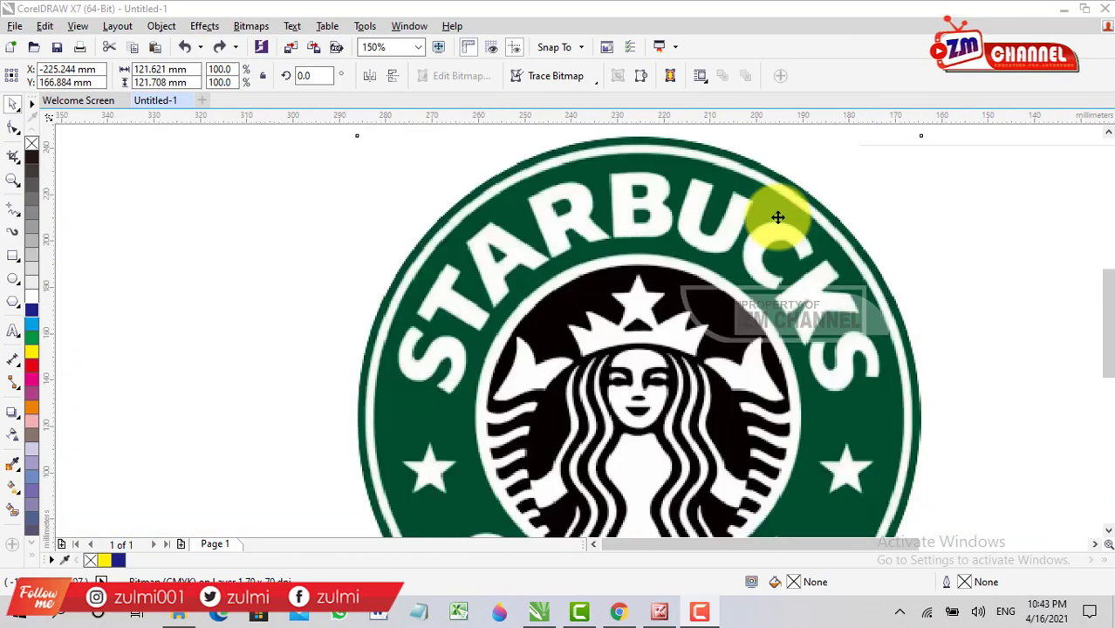
pyautogui.scroll(3, 784, 212)
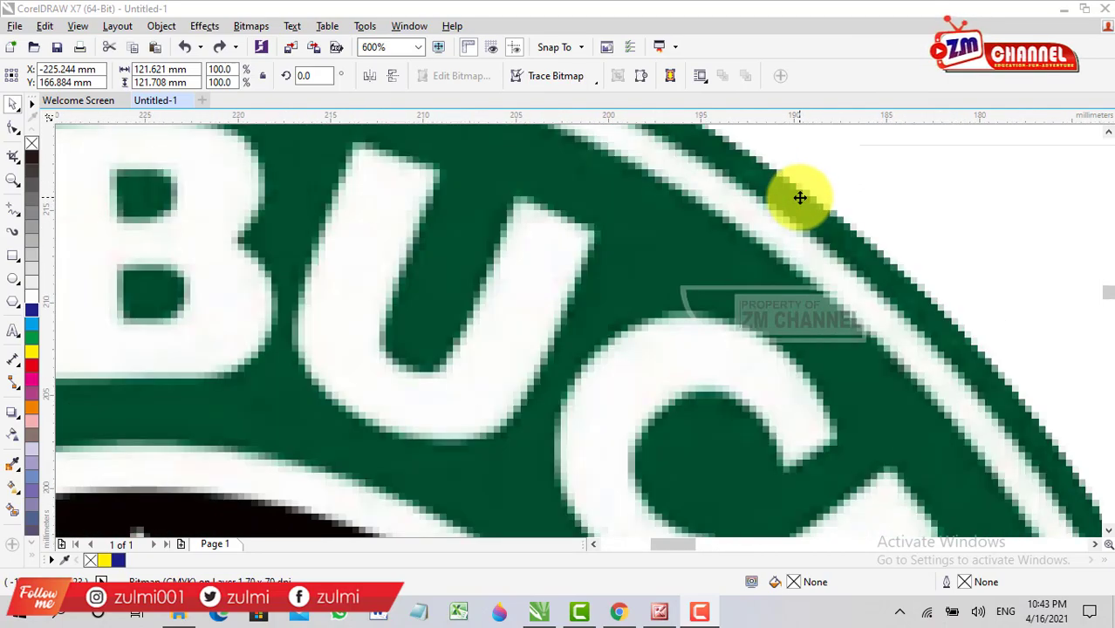
pyautogui.scroll(1, 800, 198)
pyautogui.scroll(-1, 800, 195)
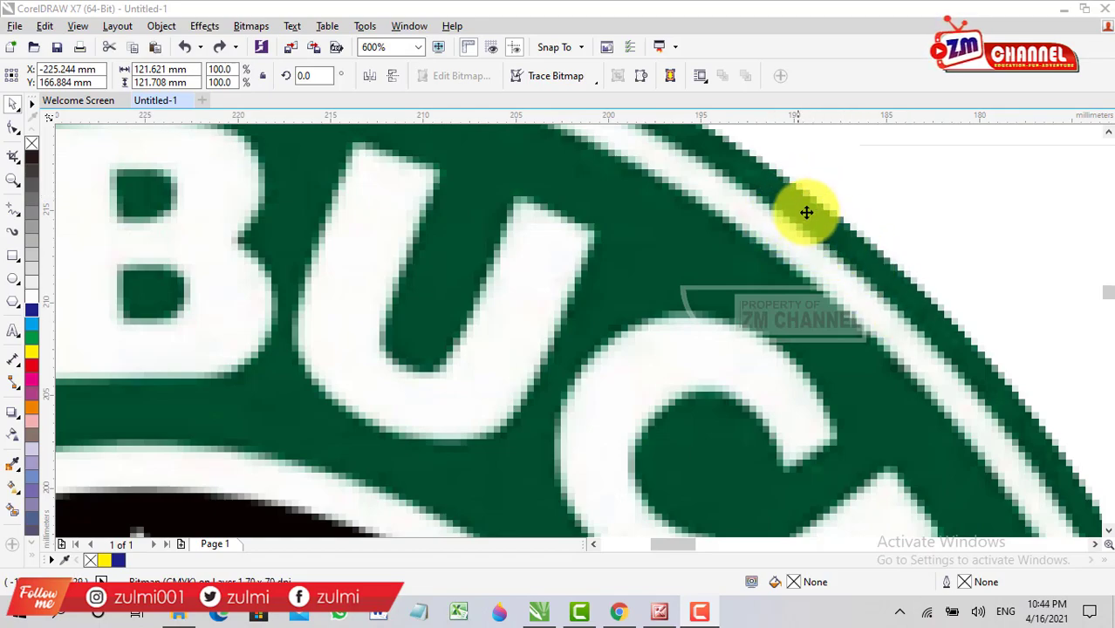
pyautogui.scroll(1, 808, 211)
pyautogui.scroll(-4, 801, 230)
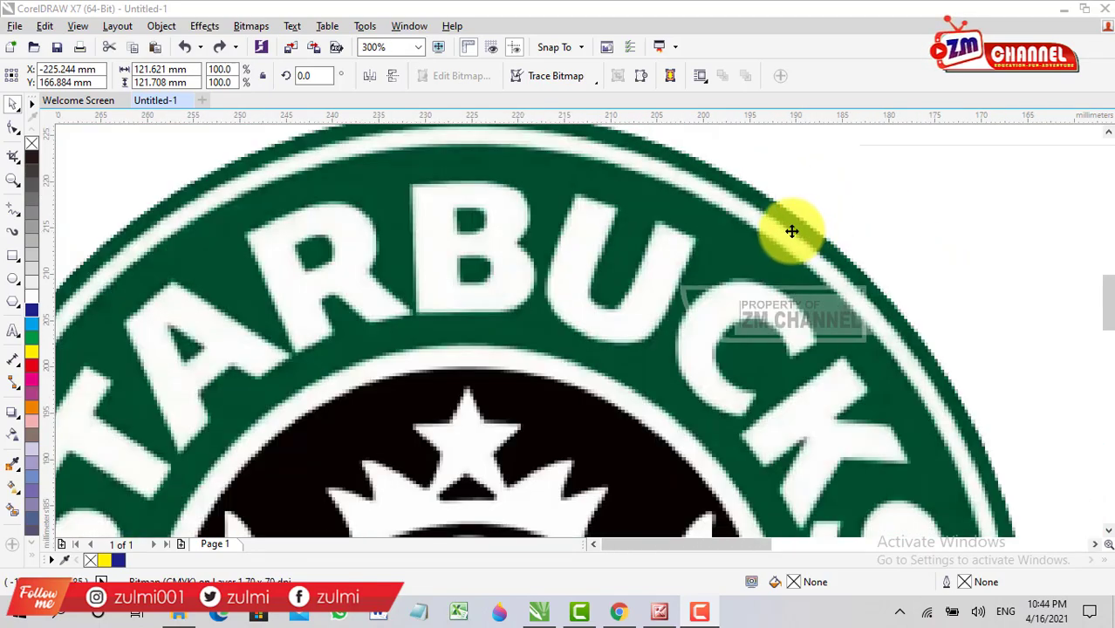
pyautogui.scroll(1, 787, 268)
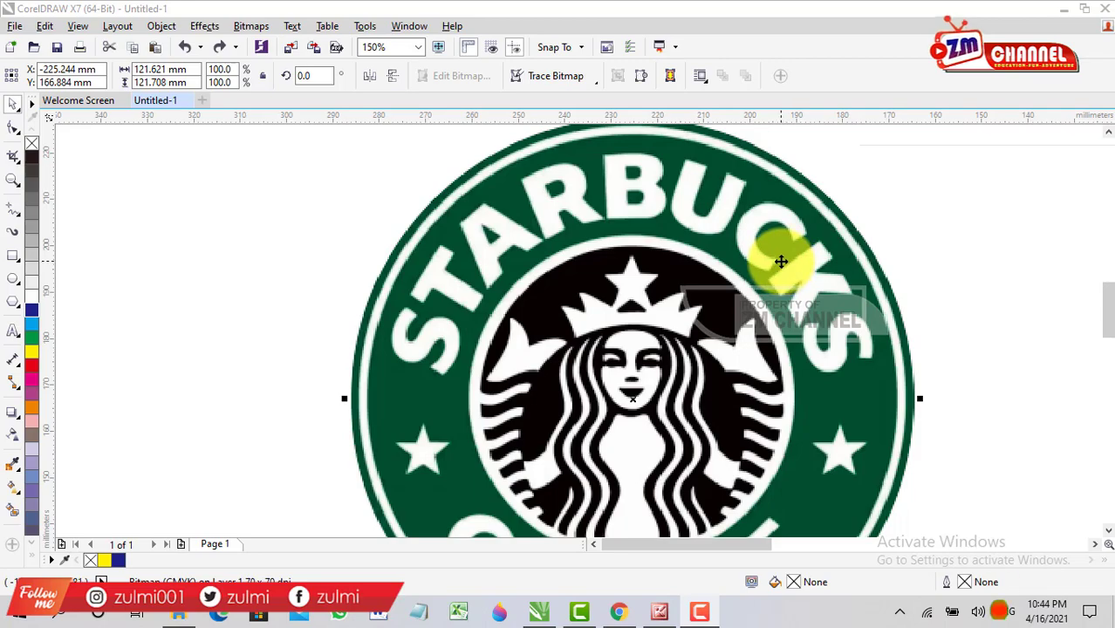
pyautogui.scroll(-1, 767, 236)
pyautogui.scroll(1, 765, 213)
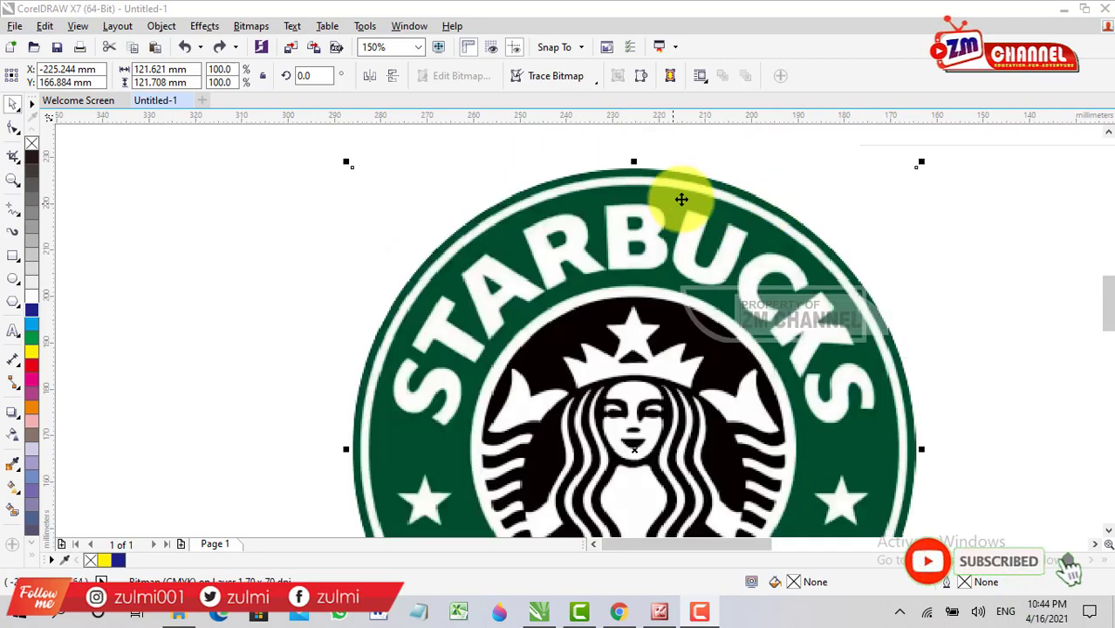
# Reposition the logo bitmap and scale it down proportionally to about 86.9 mm wide and high.
pyautogui.moveTo(920, 161); pyautogui.dragTo(864, 219)
pyautogui.moveTo(612, 370); pyautogui.dragTo(530, 279)
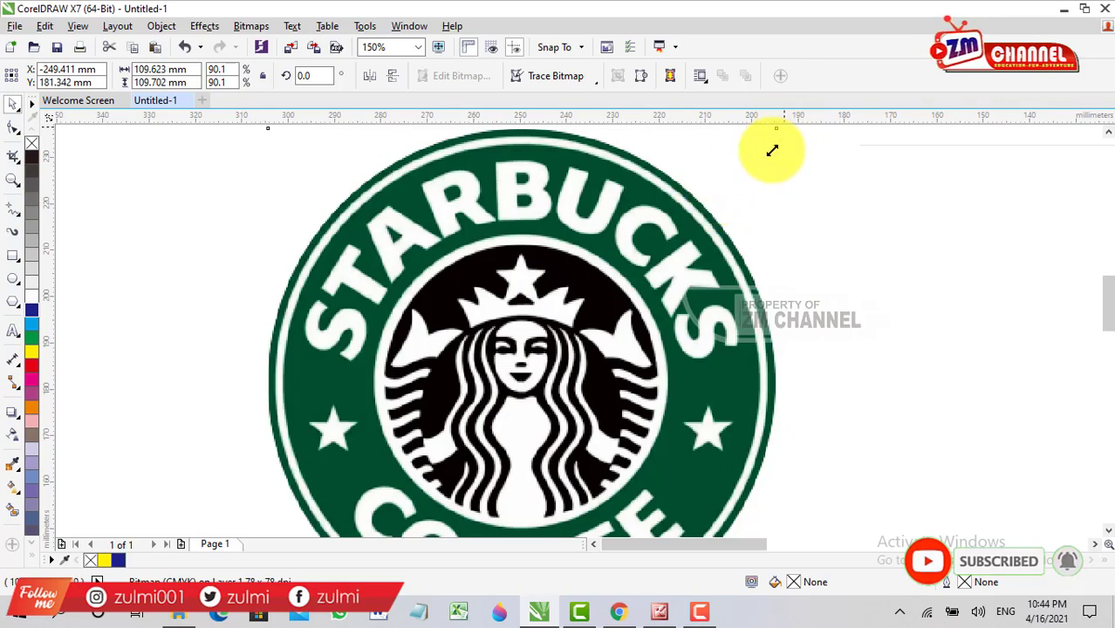
pyautogui.moveTo(779, 135); pyautogui.dragTo(630, 309)
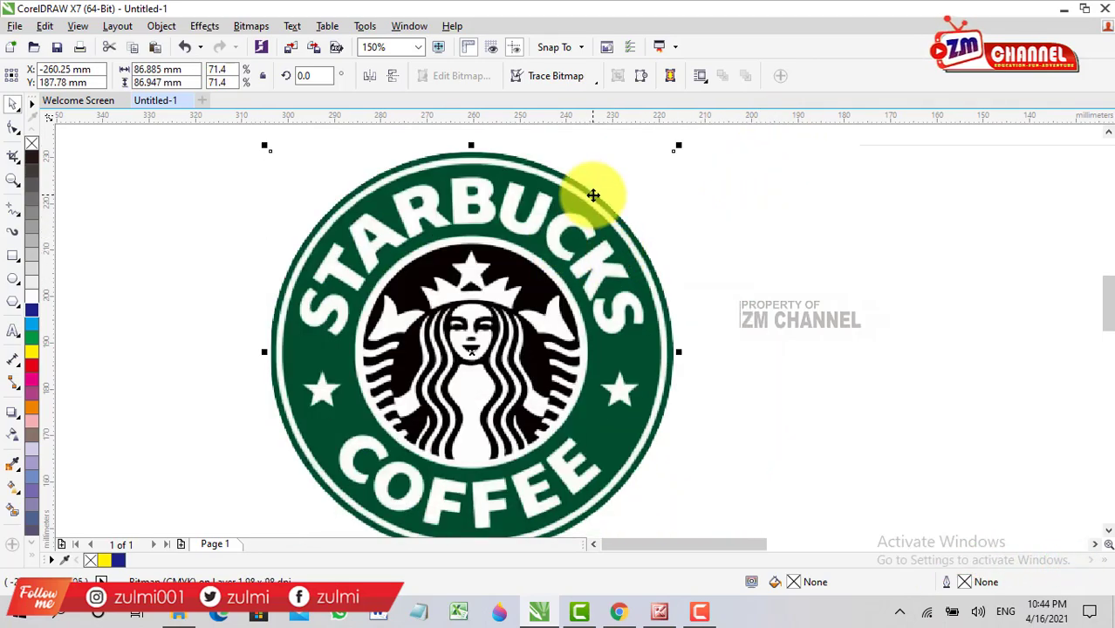
pyautogui.scroll(2, 592, 196)
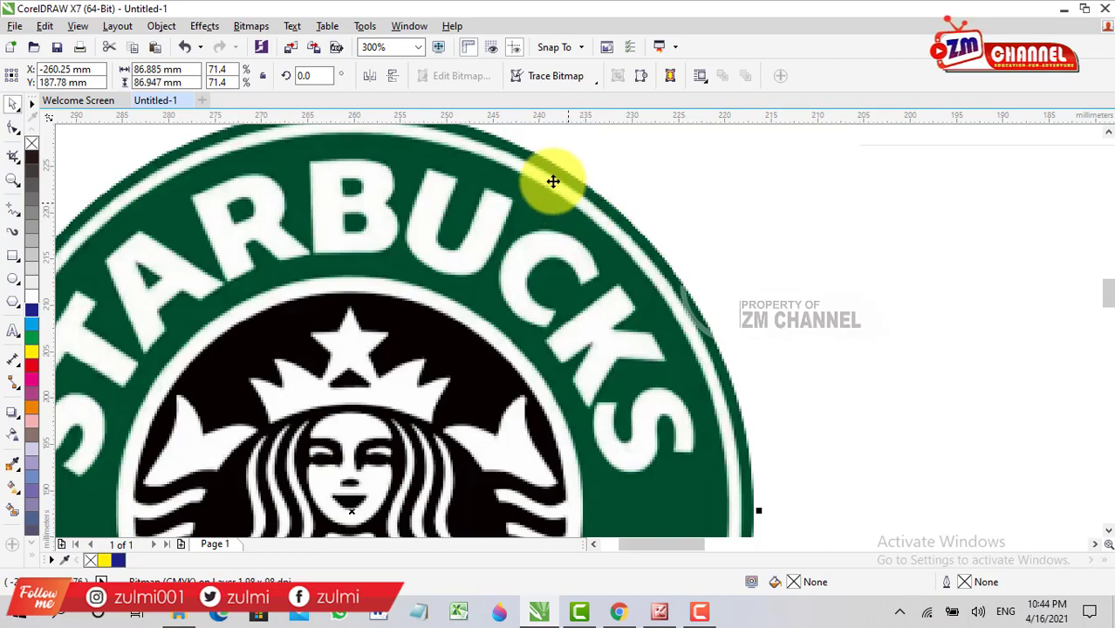
pyautogui.click(554, 75)
pyautogui.moveTo(589, 139)
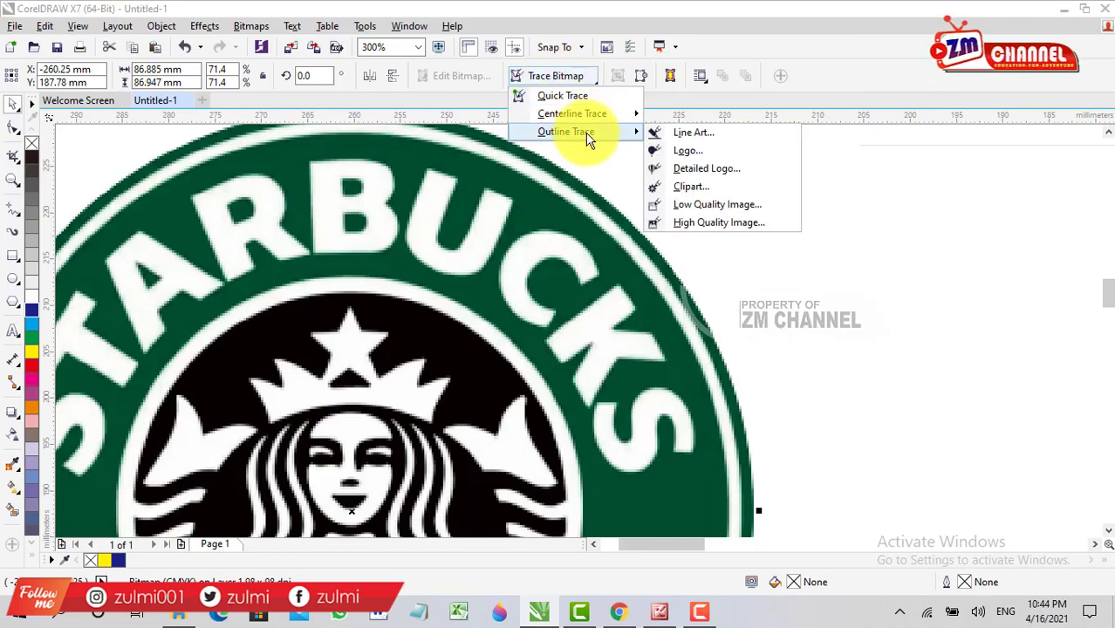
pyautogui.click(708, 154)
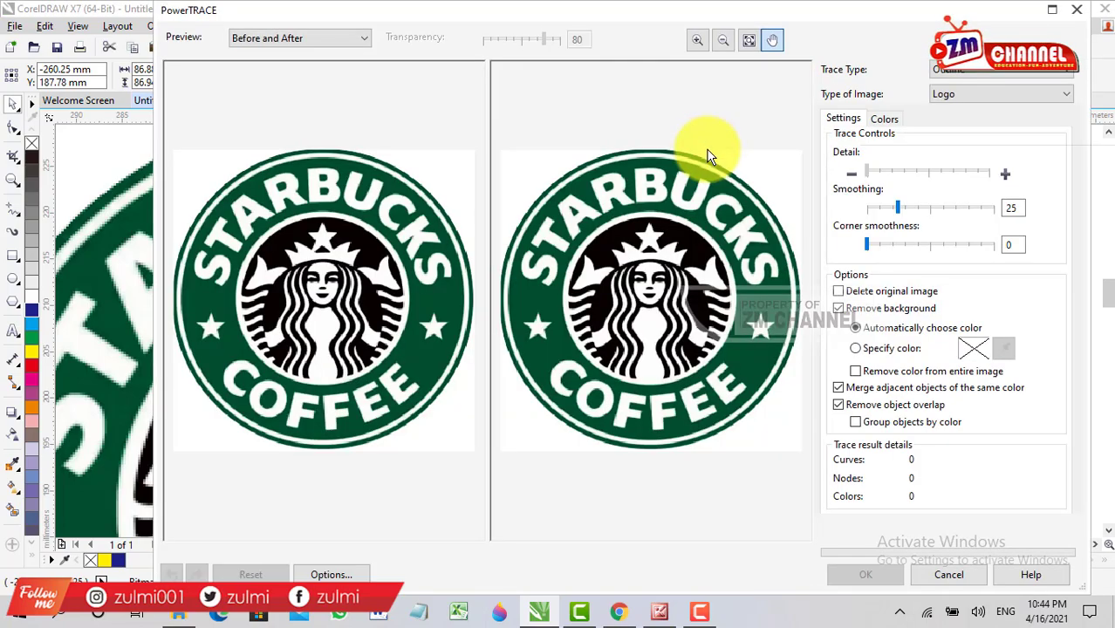
pyautogui.click(949, 575)
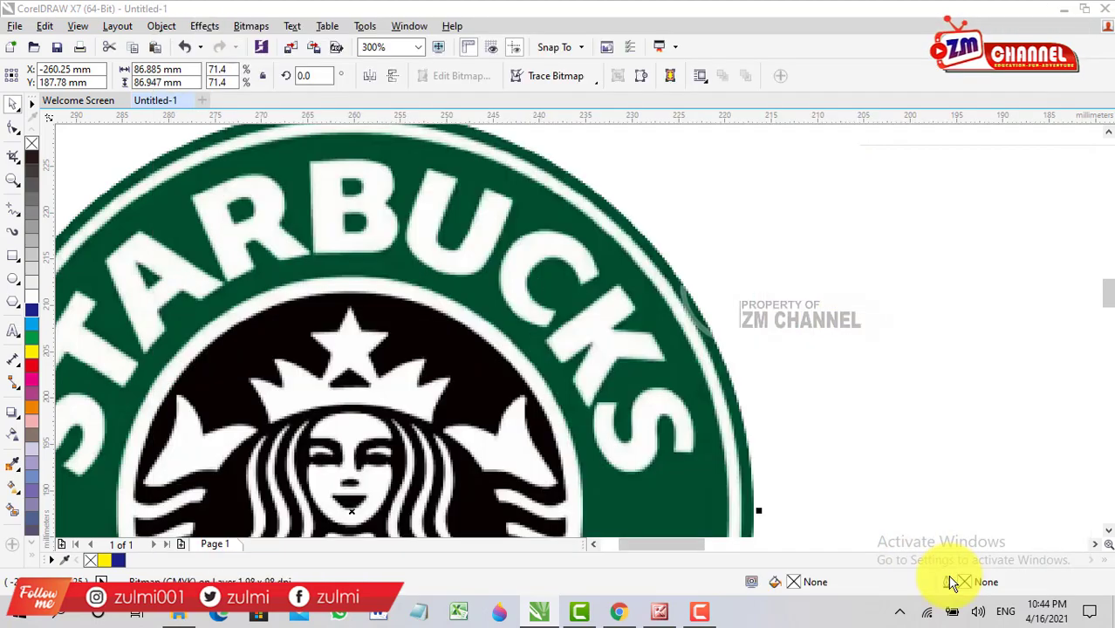
# Start an outline trace of the logo bitmap with the Logo image type and raise the detail level close to maximum.
pyautogui.click(563, 79)
pyautogui.moveTo(593, 132)
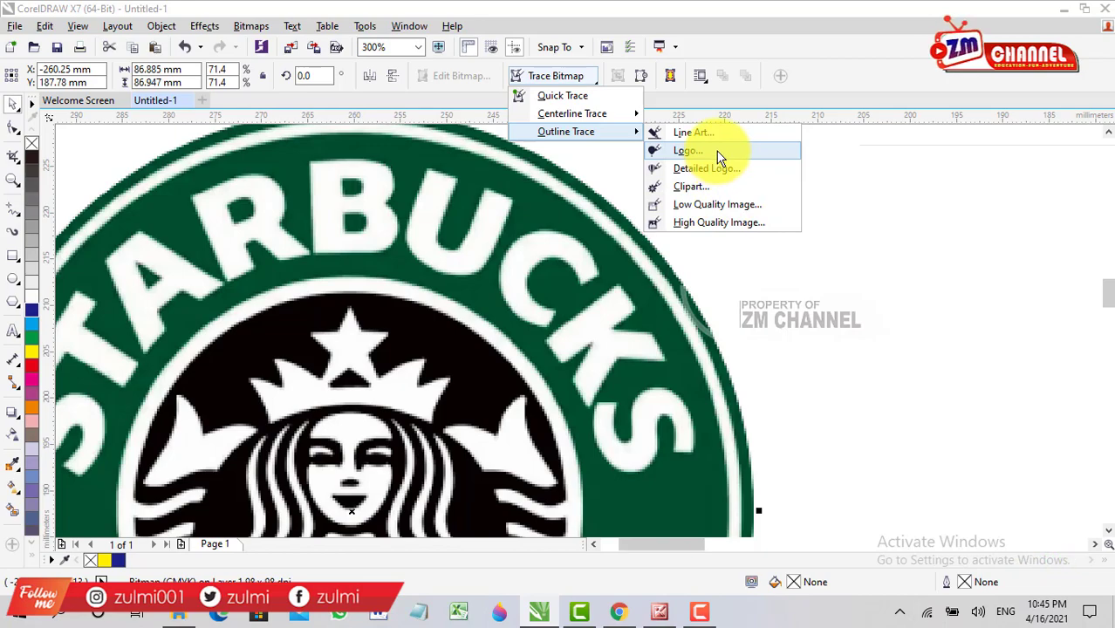
pyautogui.click(687, 151)
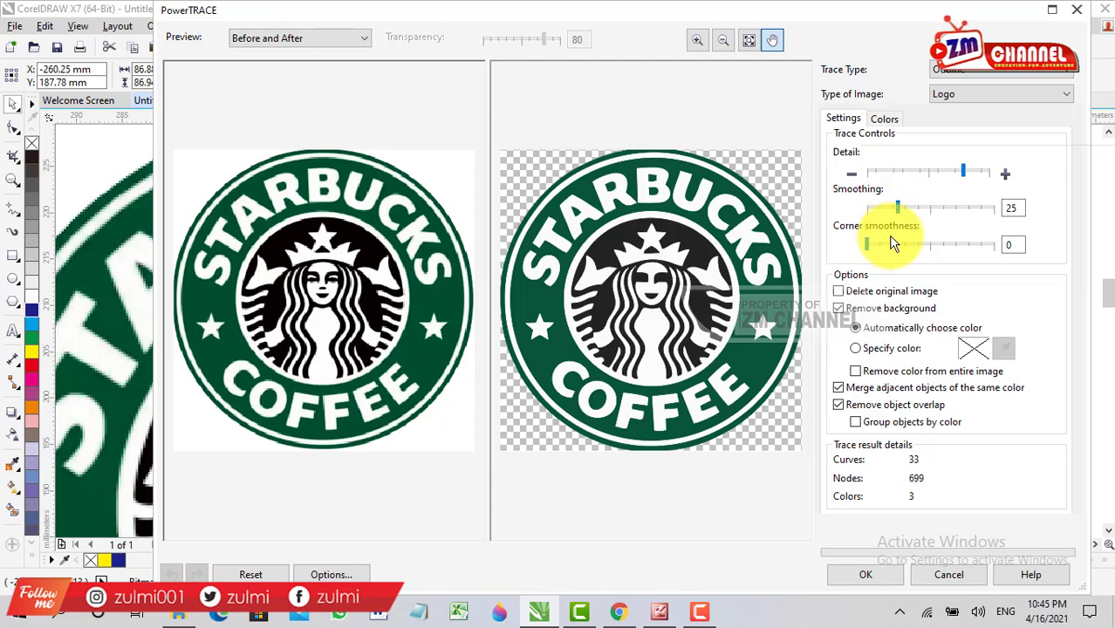
pyautogui.click(966, 173)
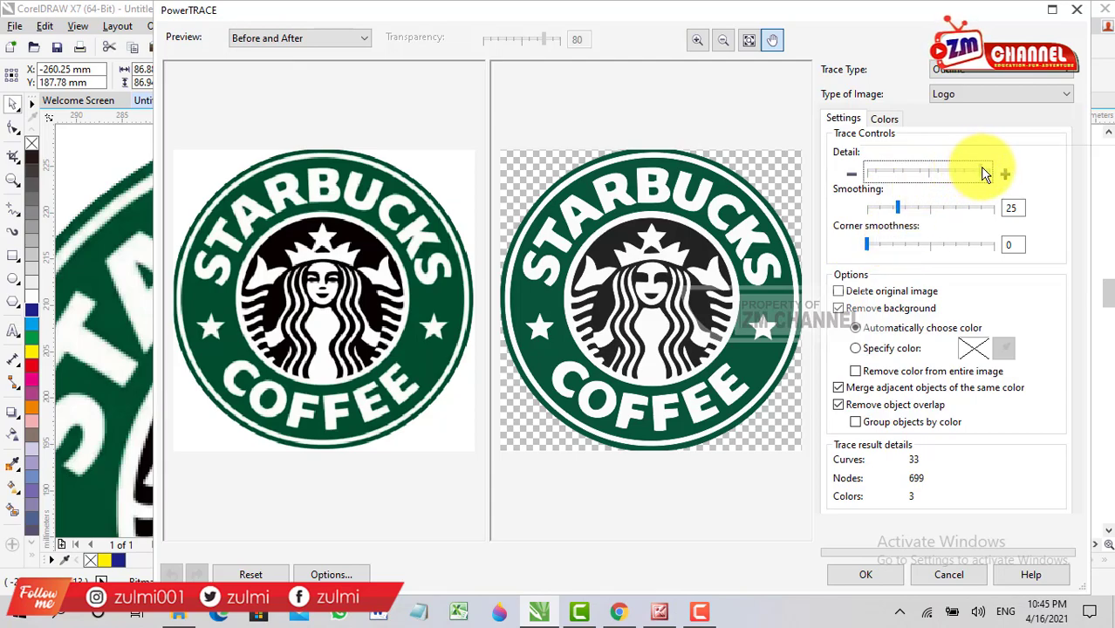
pyautogui.moveTo(985, 169); pyautogui.dragTo(990, 170)
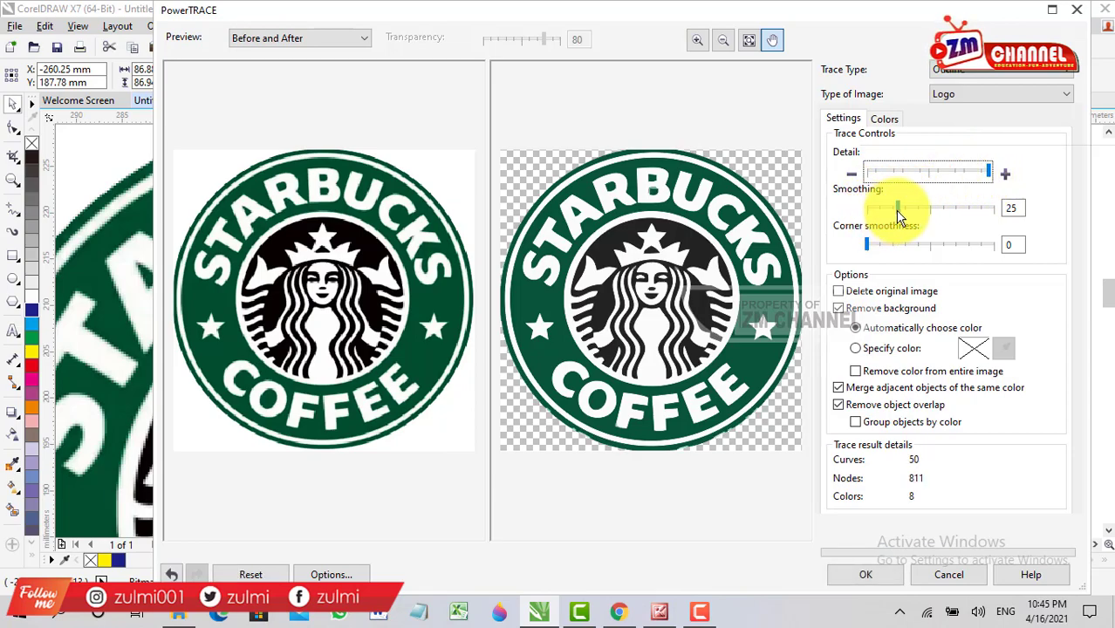
# Set the trace smoothing to 21 and apply the trace.
pyautogui.moveTo(897, 209); pyautogui.dragTo(978, 212)
pyautogui.moveTo(908, 211); pyautogui.dragTo(884, 217)
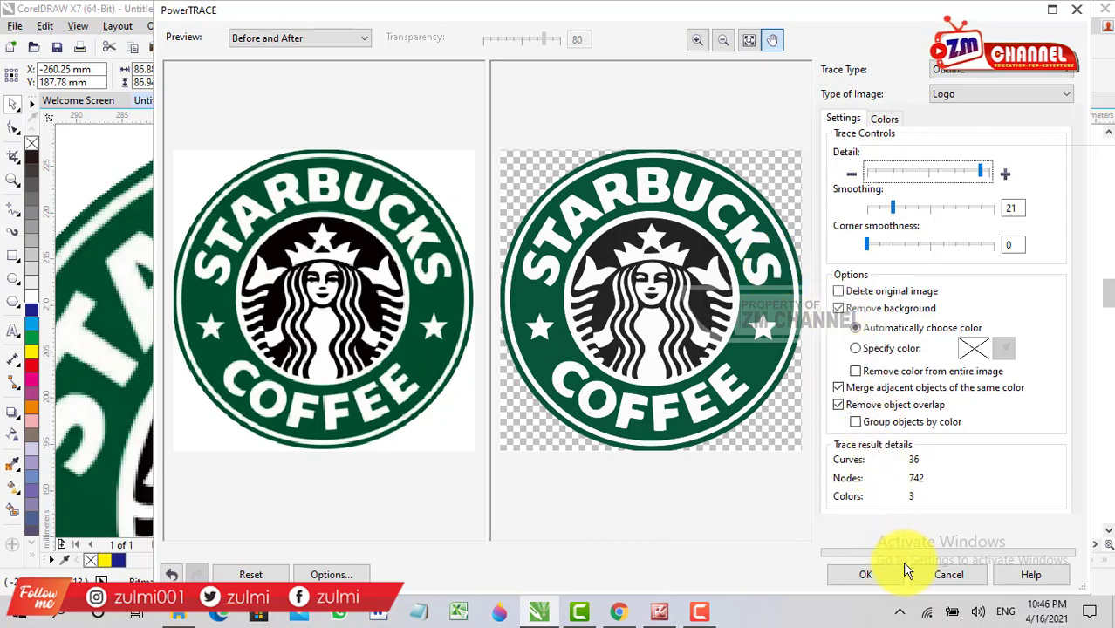
pyautogui.click(855, 577)
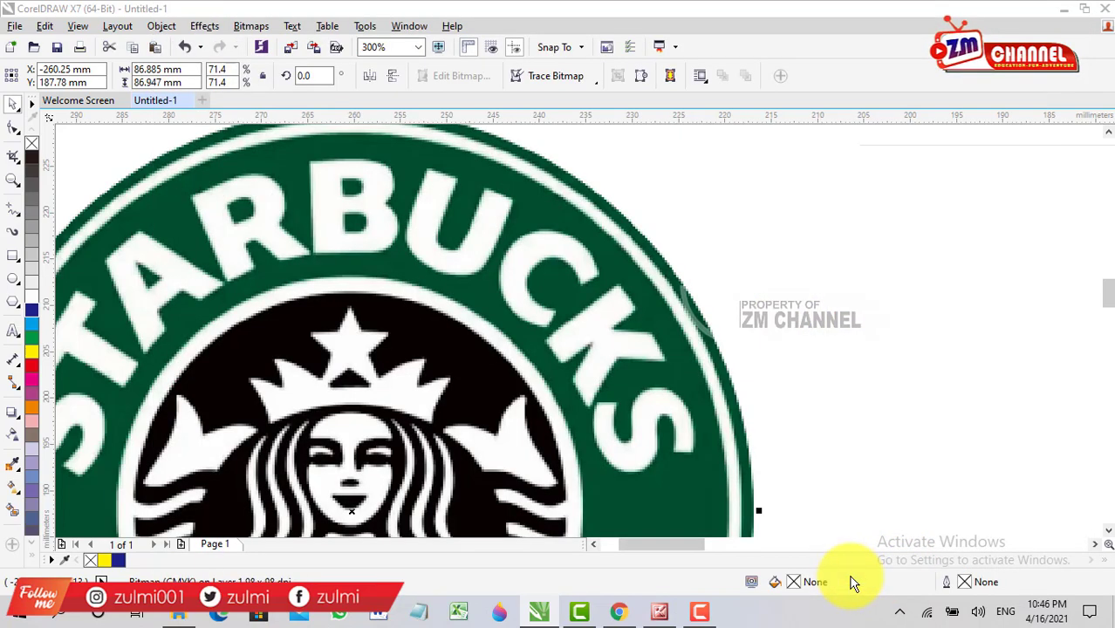
# Move the traced vector logo and the original bitmap apart so they lie side by side.
pyautogui.scroll(-2, 691, 166)
pyautogui.click(836, 243)
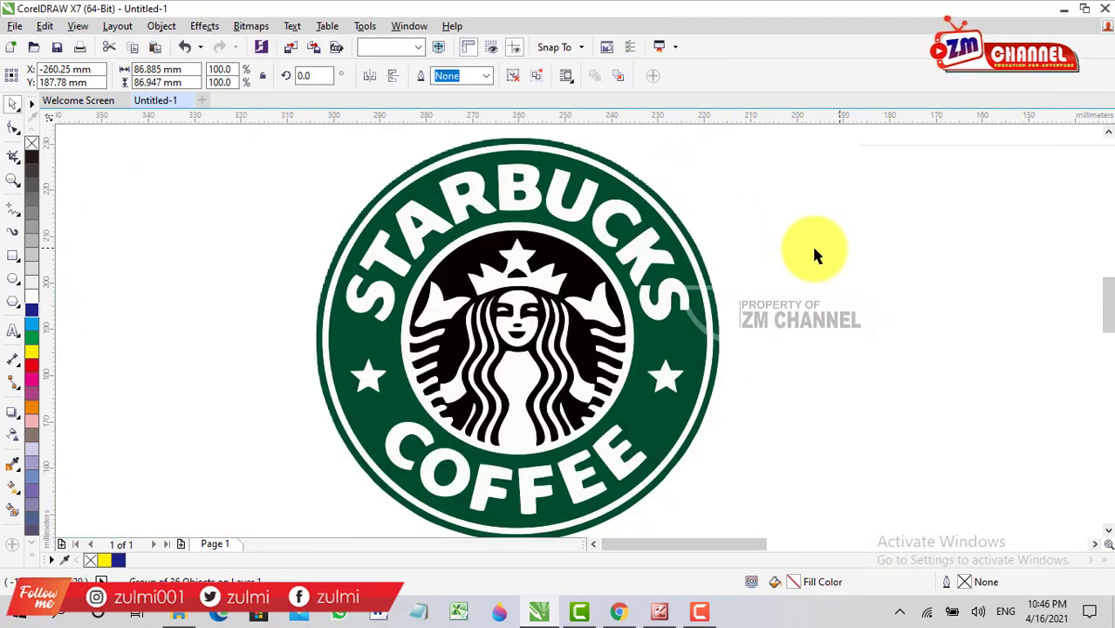
pyautogui.click(598, 232)
pyautogui.moveTo(598, 232)
pyautogui.mouseDown()
pyautogui.moveTo(949, 225)
pyautogui.moveTo(510, 211)
pyautogui.mouseUp()
# Compare the edge quality of the original bitmap with that of the traced vector logo at high magnification.
pyautogui.scroll(3, 567, 224)
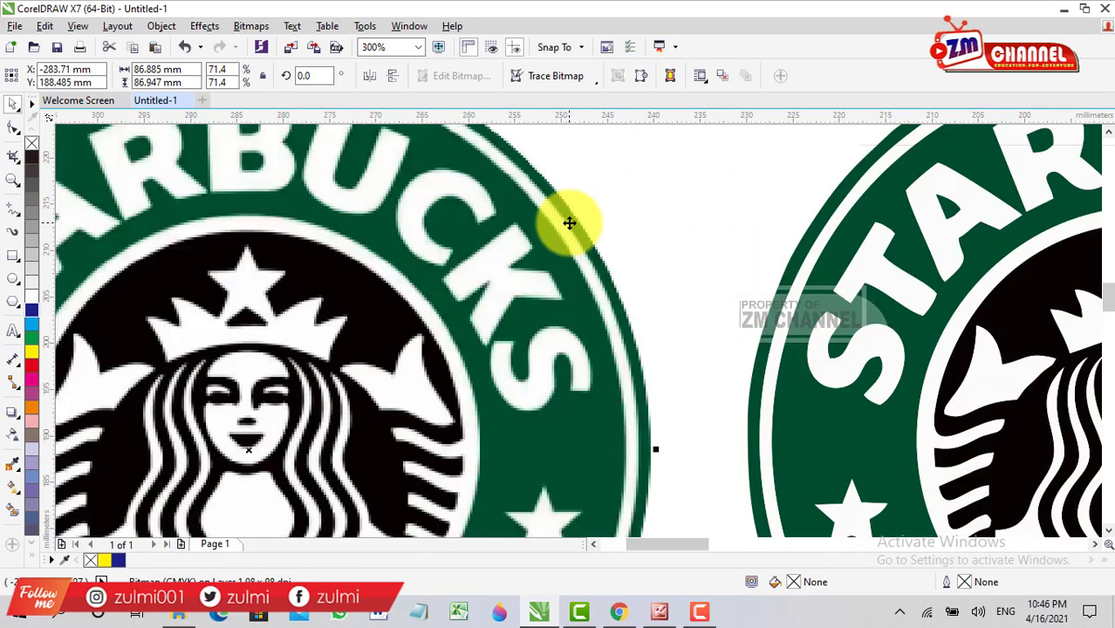
pyautogui.scroll(-2, 568, 223)
pyautogui.scroll(3, 588, 230)
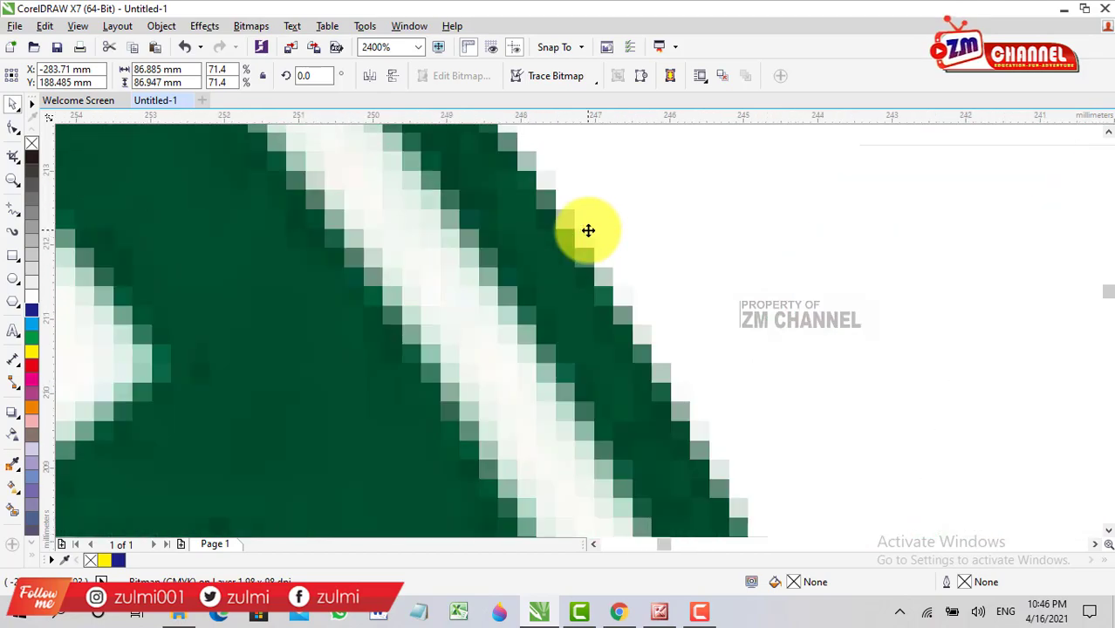
pyautogui.scroll(-2, 588, 230)
pyautogui.scroll(-2, 584, 238)
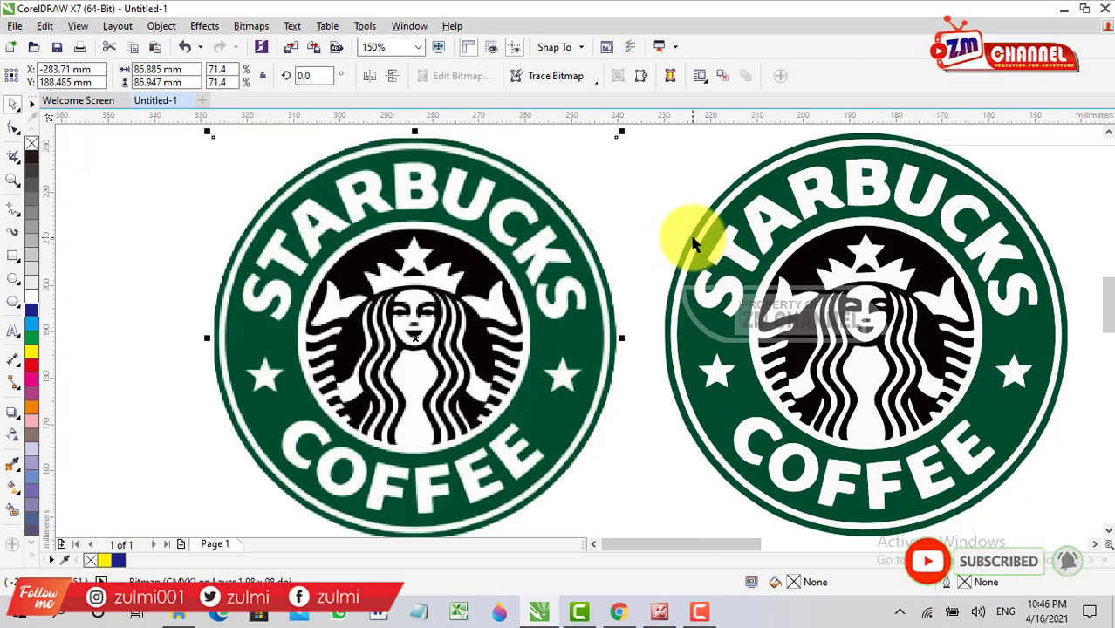
pyautogui.scroll(5, 684, 249)
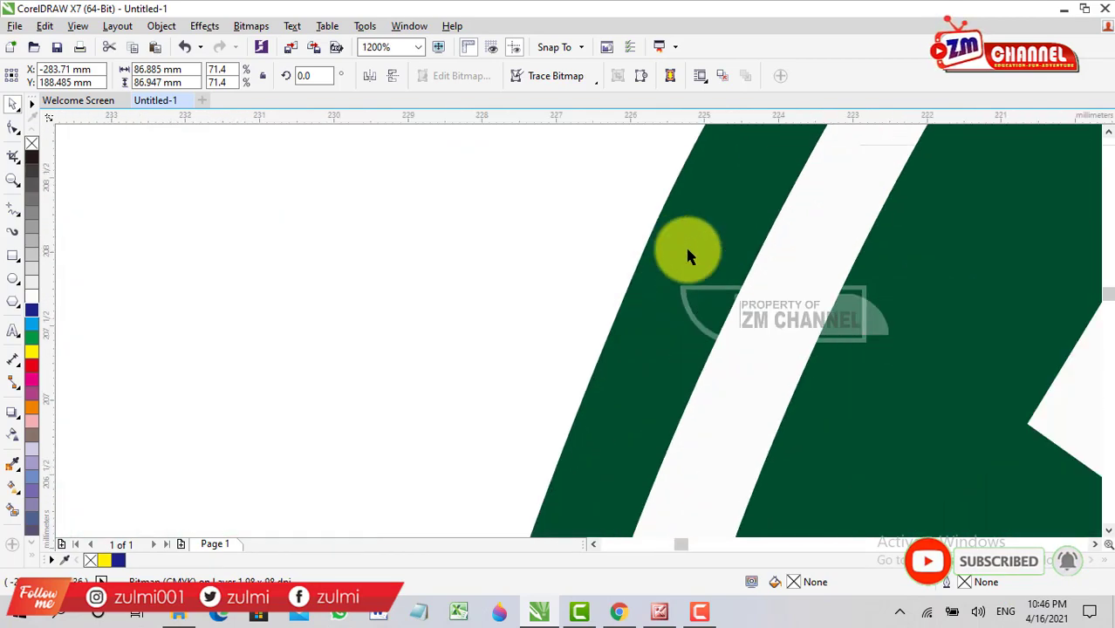
pyautogui.scroll(2, 610, 260)
pyautogui.scroll(-3, 565, 242)
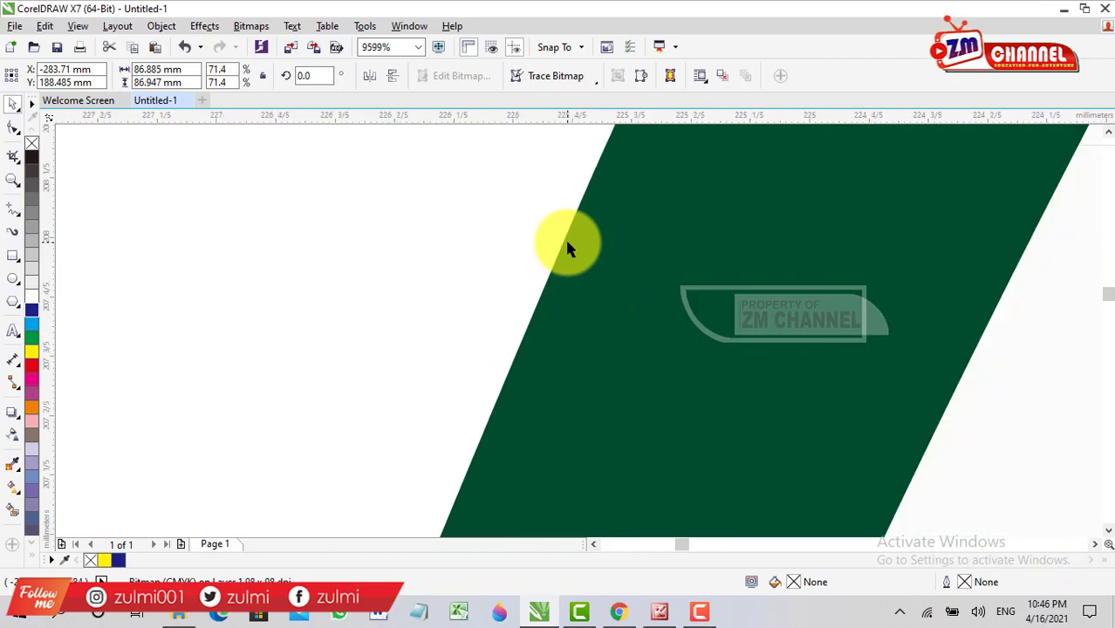
pyautogui.scroll(-5, 569, 238)
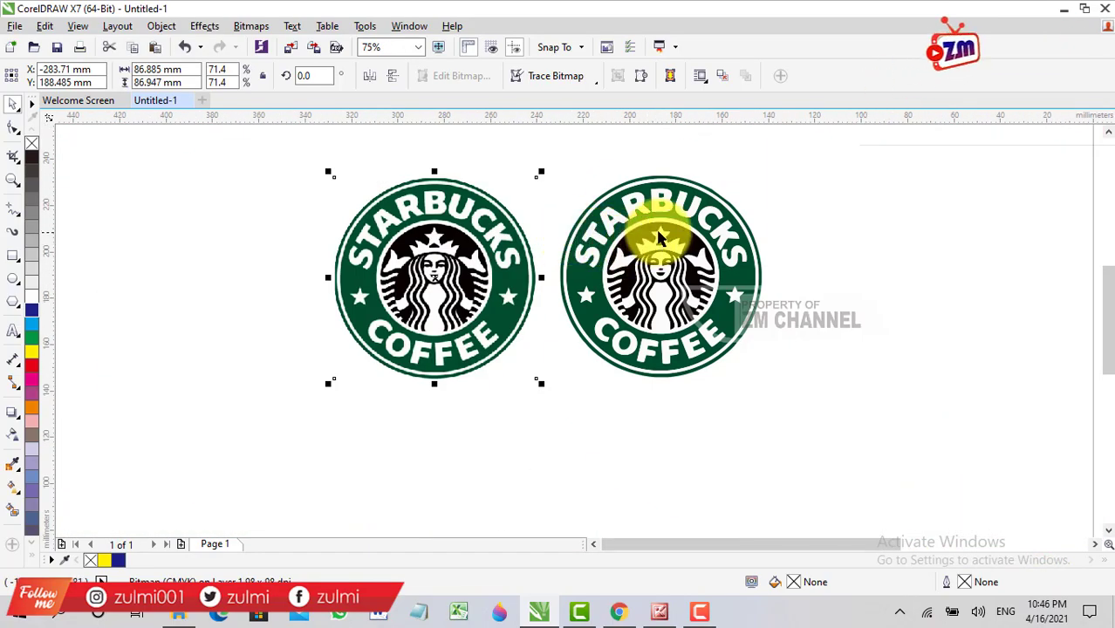
pyautogui.scroll(1, 658, 237)
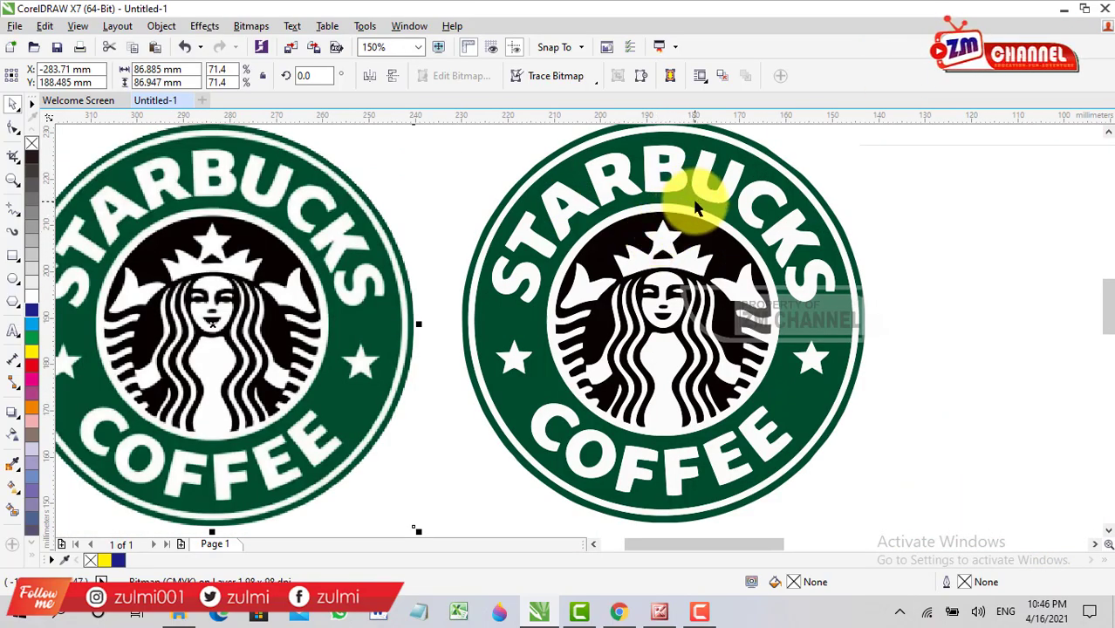
# Ungroup the traced logo's objects and select its green lettering ring curve on its own.
pyautogui.click(695, 207)
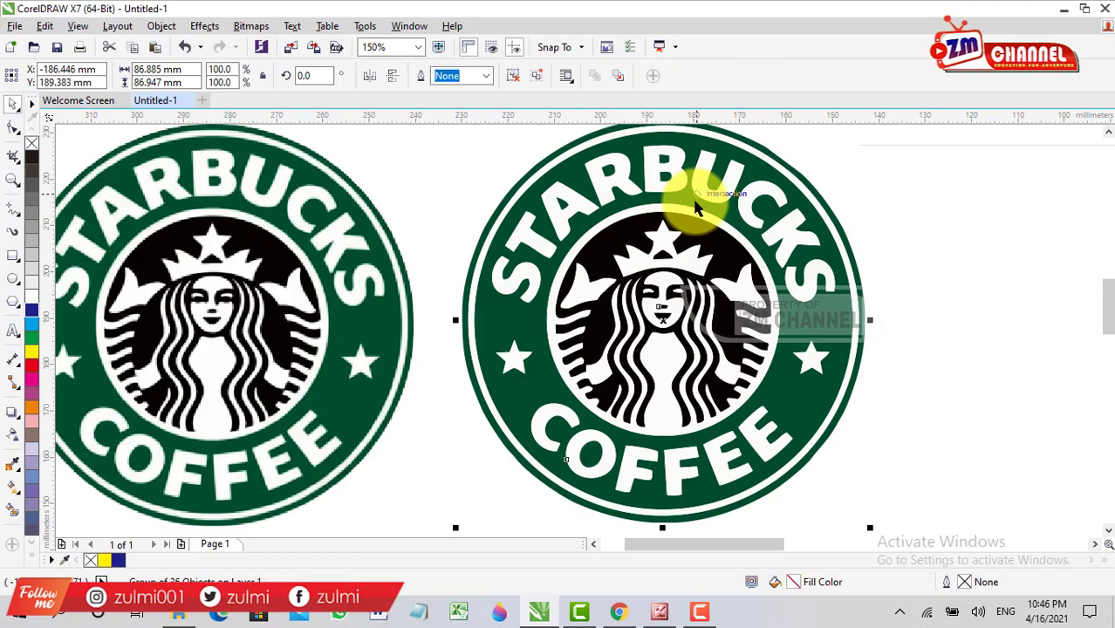
pyautogui.click(859, 236)
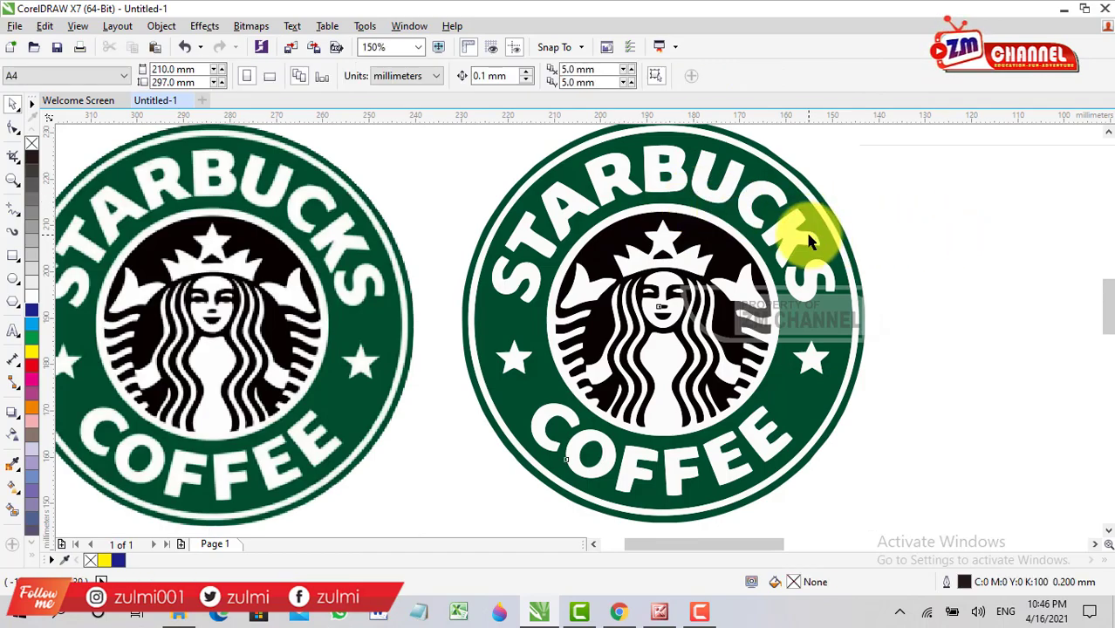
pyautogui.click(759, 226)
pyautogui.scroll(-2, 756, 227)
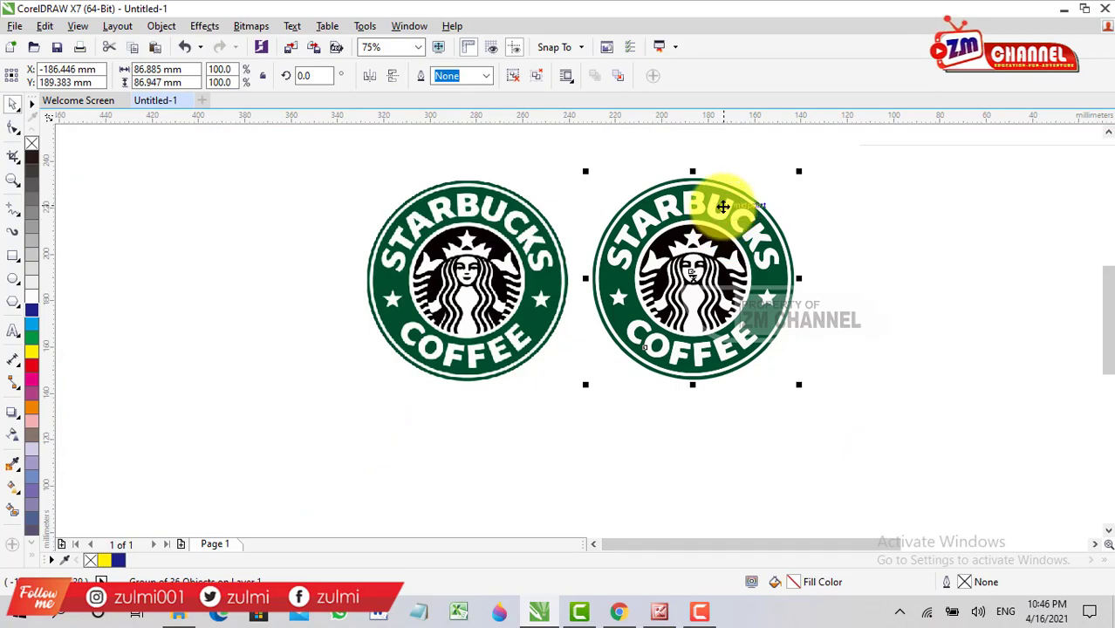
pyautogui.scroll(2, 723, 207)
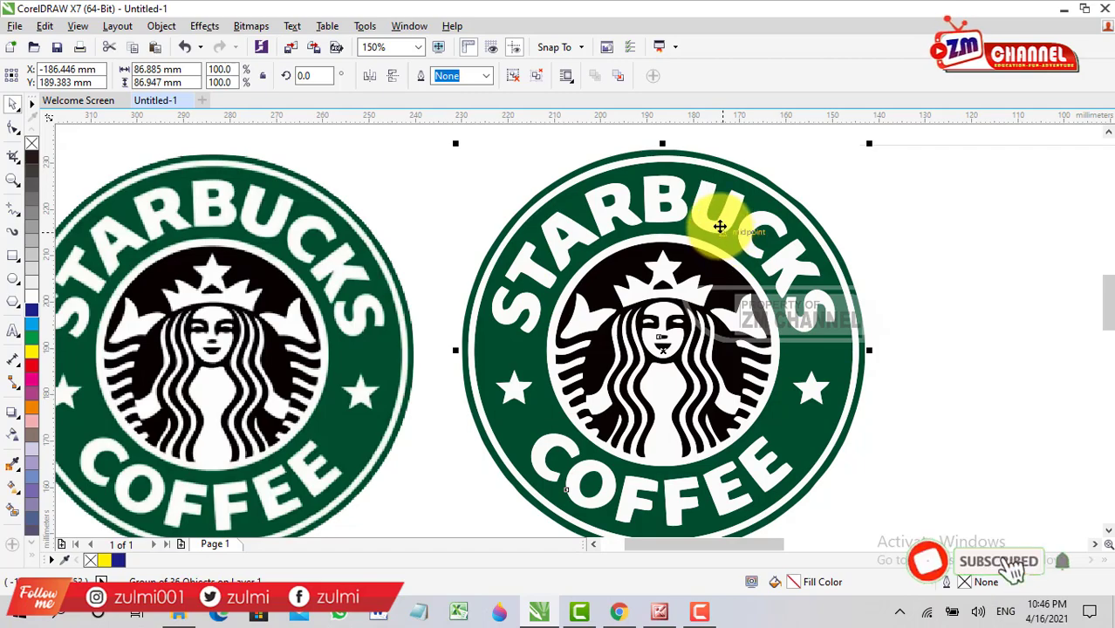
pyautogui.rightClick(720, 227)
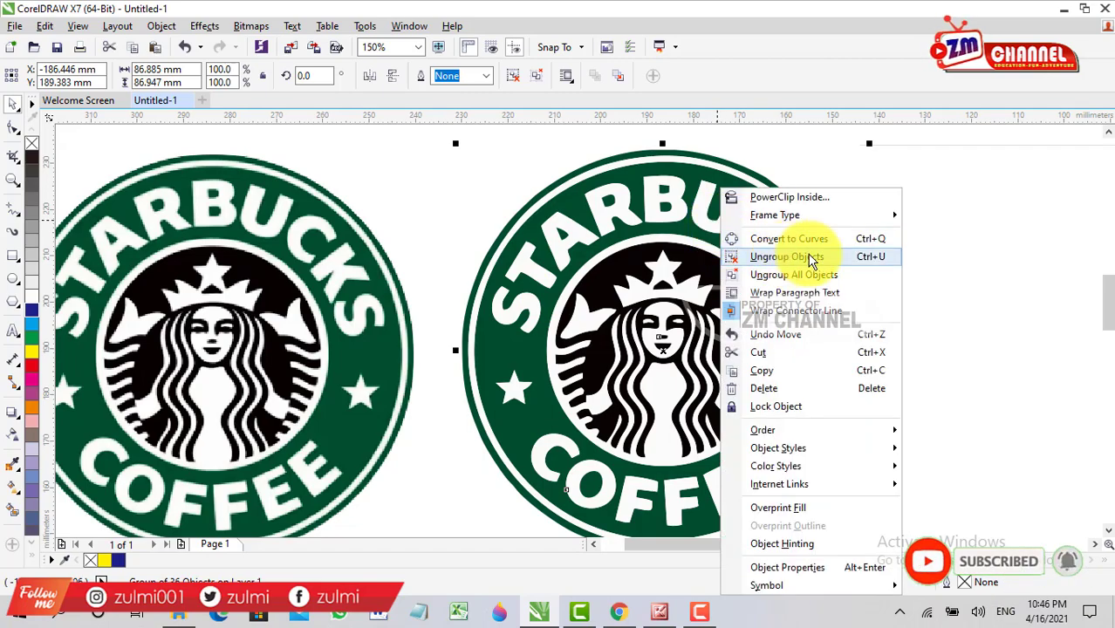
pyautogui.click(812, 259)
pyautogui.click(904, 275)
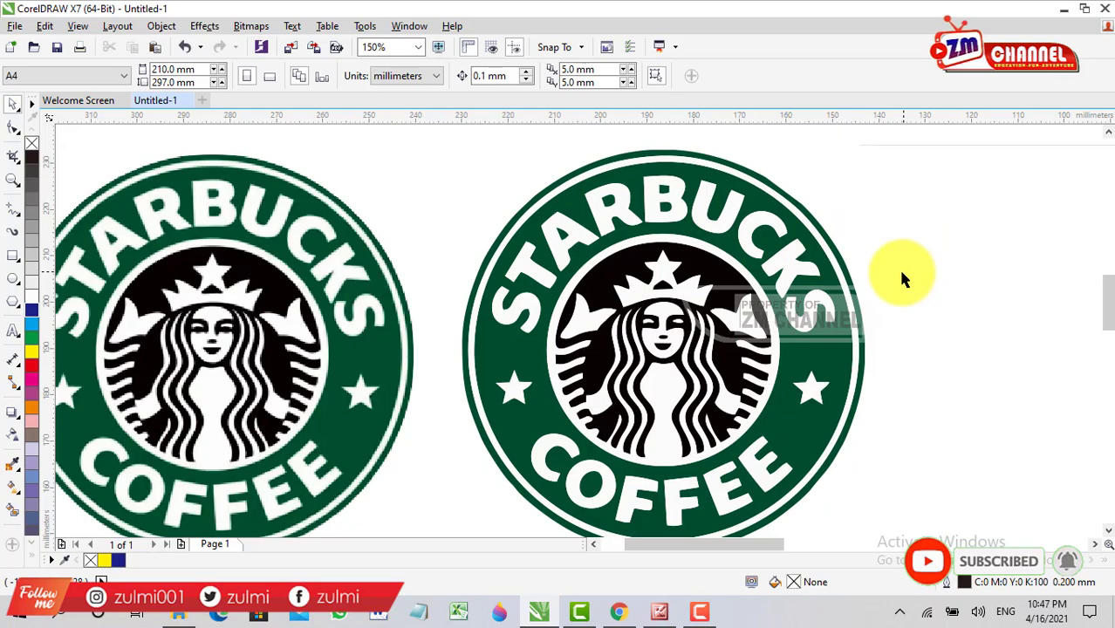
pyautogui.click(831, 346)
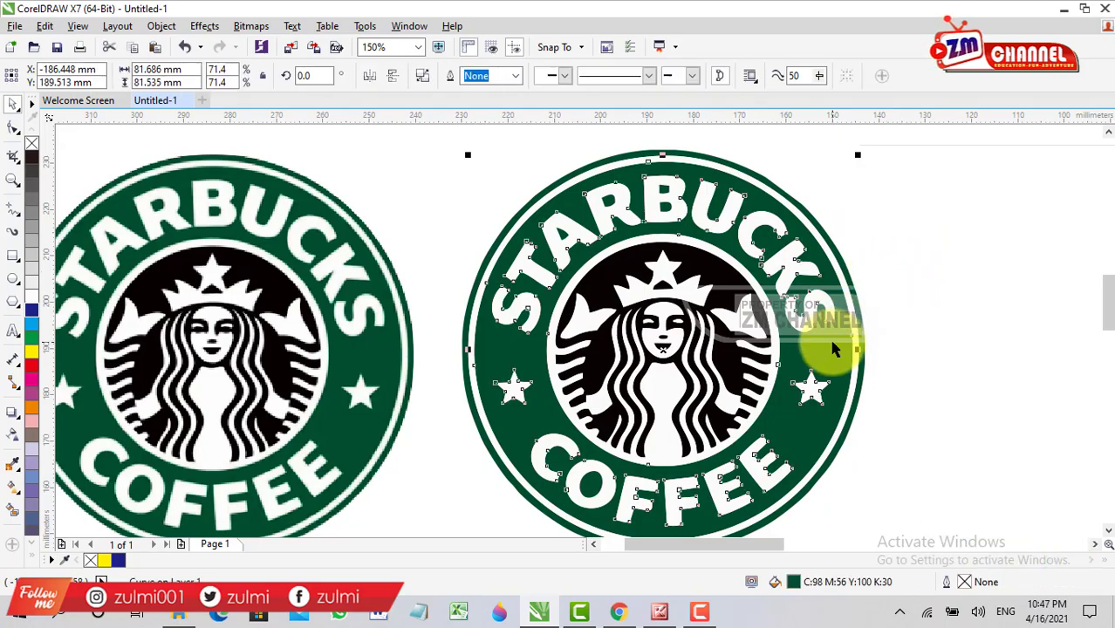
# Fill the letters U and C of STARBUCKS in the traced vector logo with yellow.
pyautogui.click(903, 193)
pyautogui.click(717, 201)
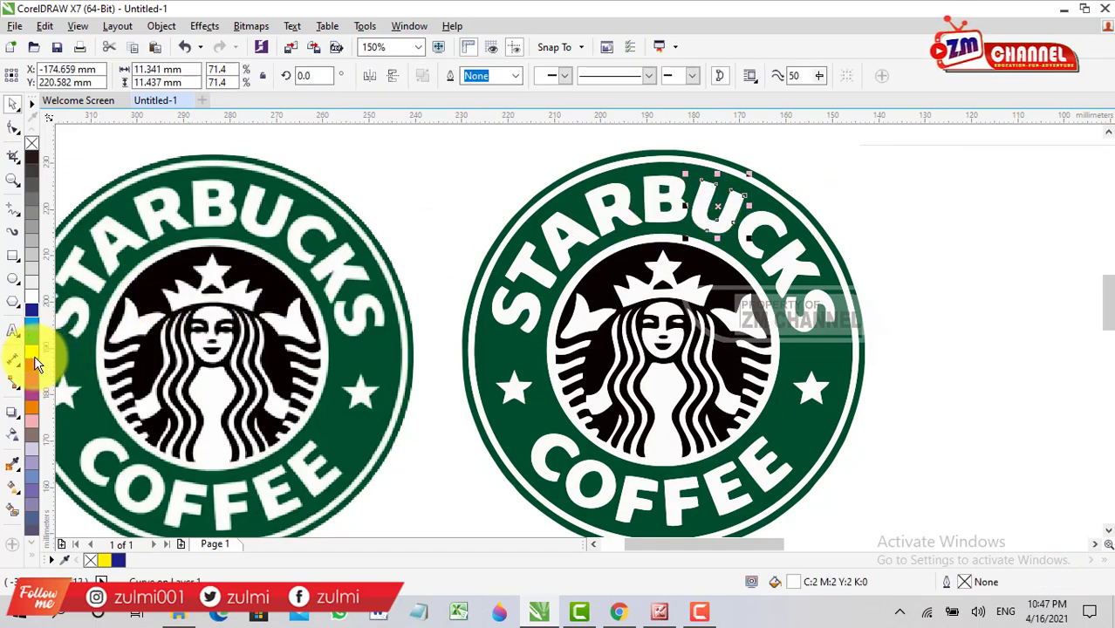
pyautogui.click(33, 358)
pyautogui.click(740, 220)
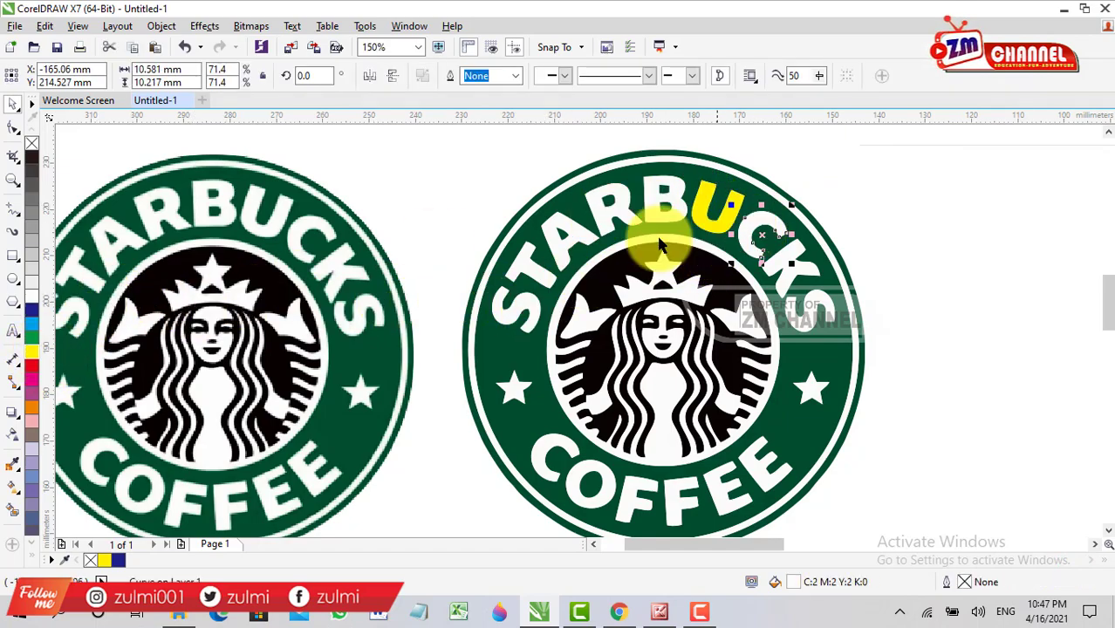
pyautogui.click(29, 356)
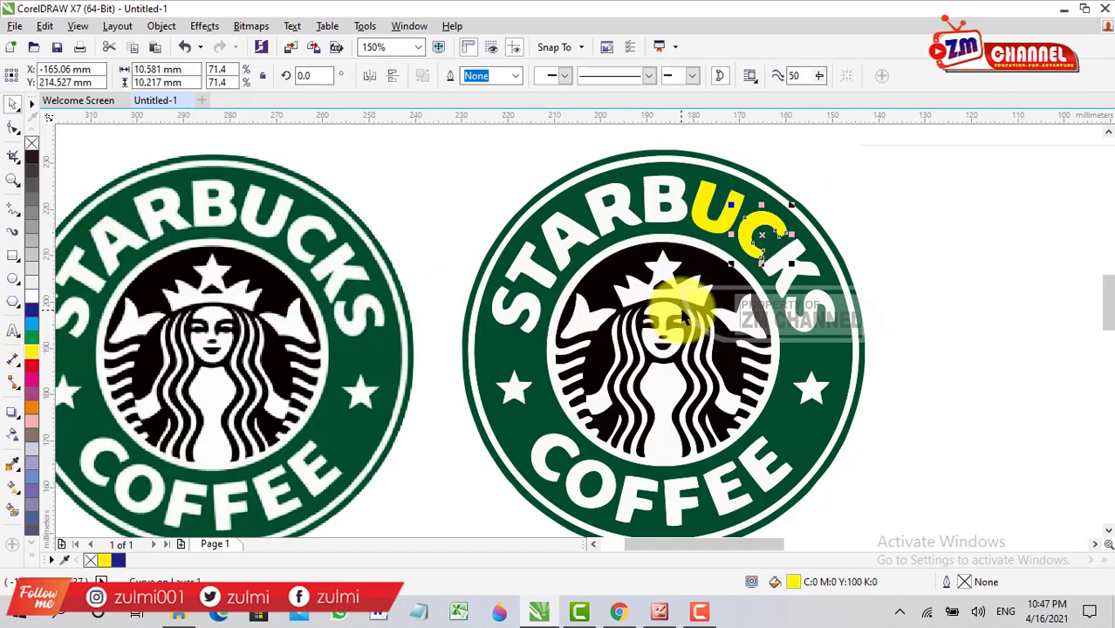
pyautogui.click(809, 356)
pyautogui.rightClick(814, 359)
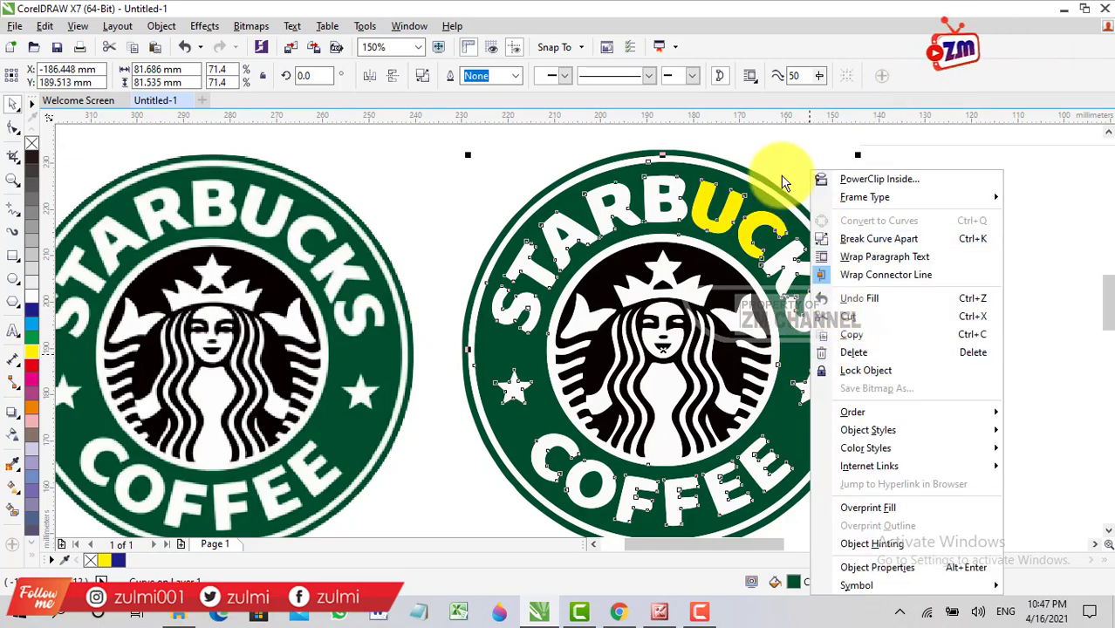
pyautogui.press('Escape')
pyautogui.press('Escape')
# Break the traced logo's green lettering ring curve apart and fill the separated ring with blue.
pyautogui.click(816, 346)
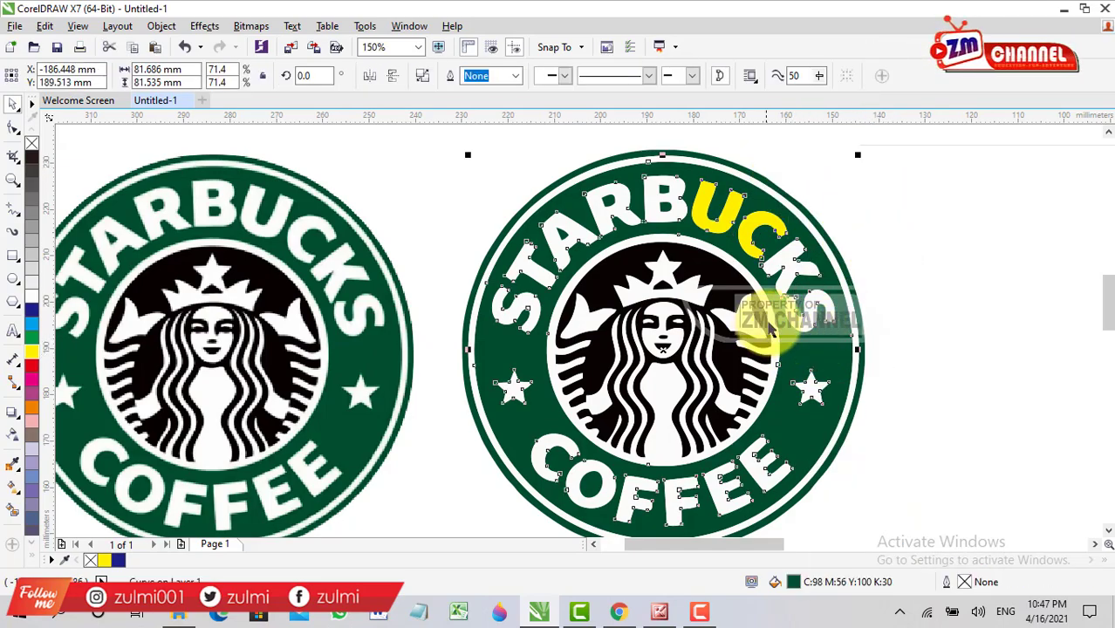
pyautogui.rightClick(821, 347)
pyautogui.press('Escape')
pyautogui.click(891, 236)
pyautogui.click(826, 347)
pyautogui.moveTo(825, 347); pyautogui.dragTo(908, 329)
pyautogui.hotkey('ctrl', 'z')
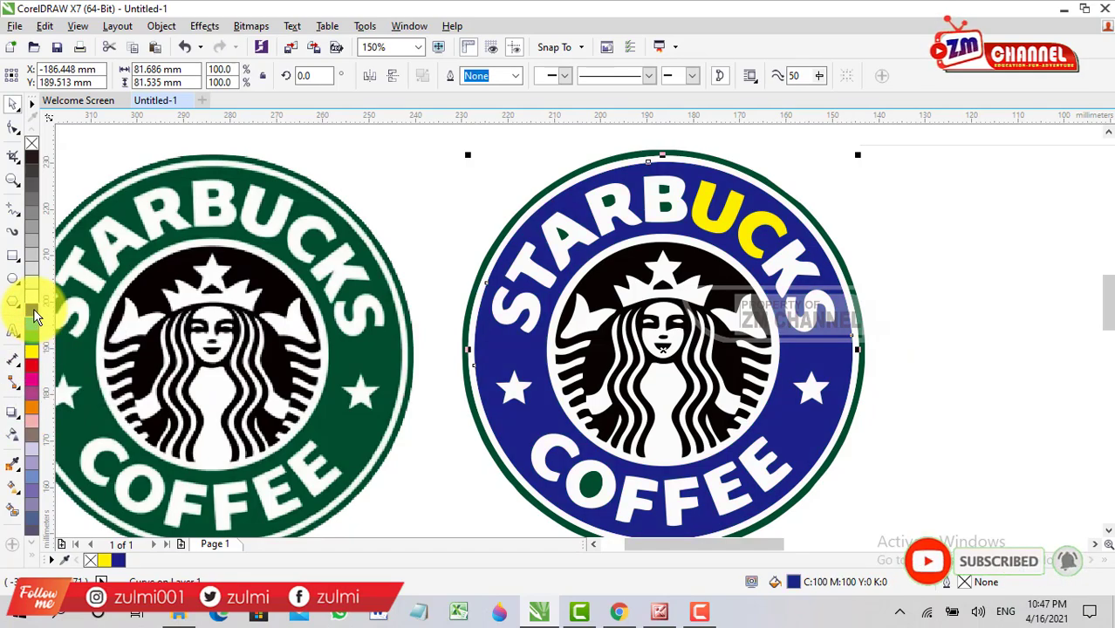
# Try green, yellow and red fills on the separated lettering ring.
pyautogui.click(33, 336)
pyautogui.click(32, 353)
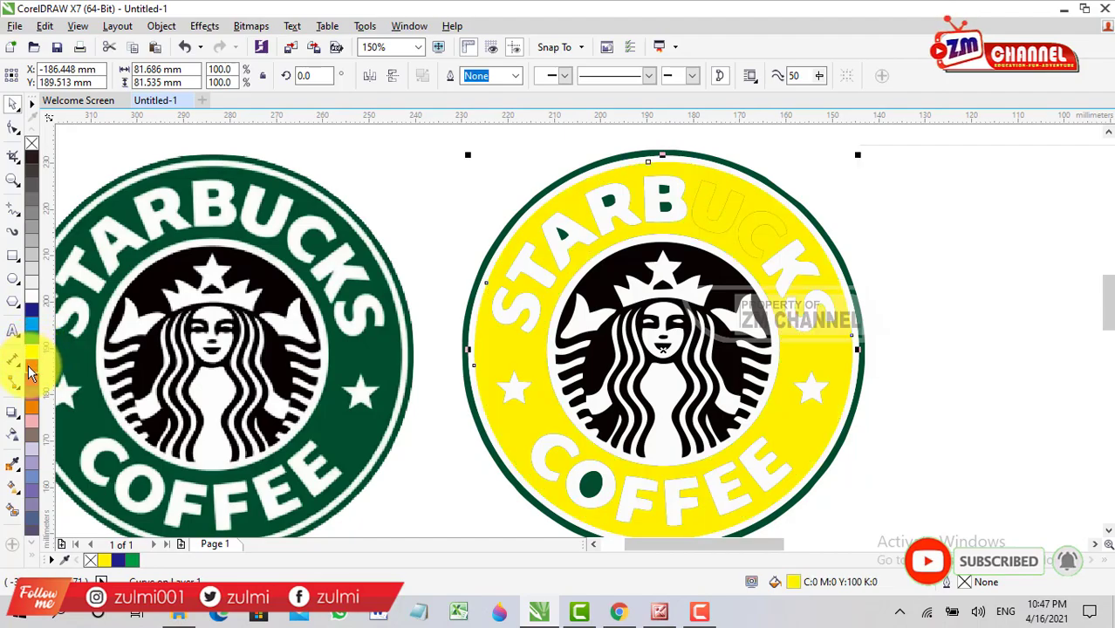
pyautogui.click(29, 370)
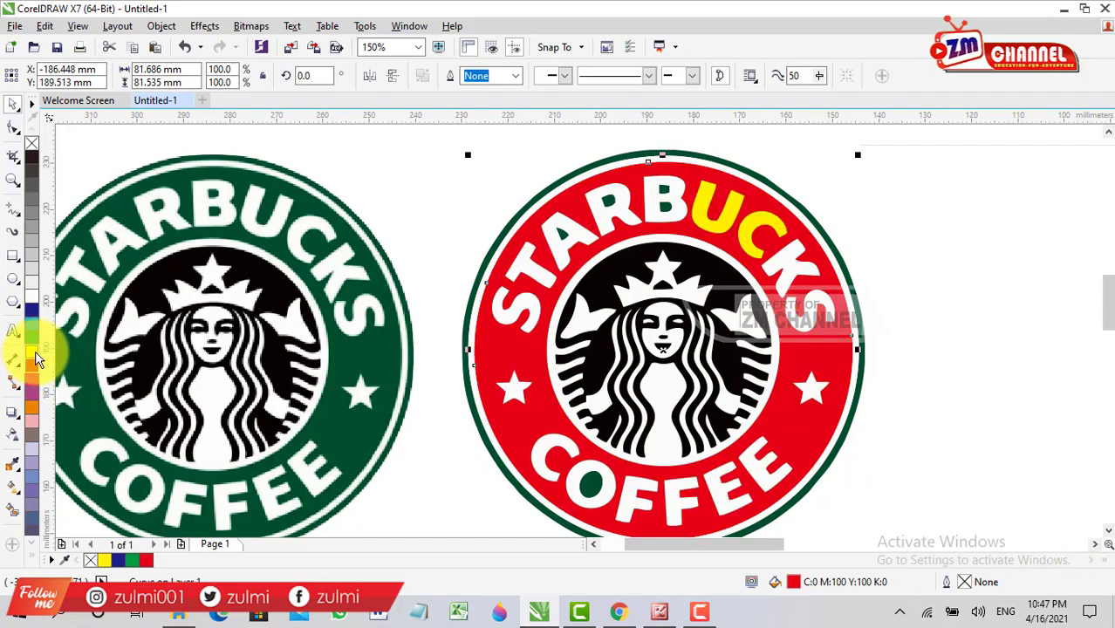
pyautogui.click(31, 353)
# Undo the ring's test fills and the curve separation, back to the original dark green lettering ring.
pyautogui.hotkey('ctrl', 'z')
pyautogui.hotkey('ctrl', 'shift', 'z')
pyautogui.hotkey('ctrl', 'z')
pyautogui.hotkey('ctrl', 'z')
pyautogui.hotkey('ctrl', 'z')
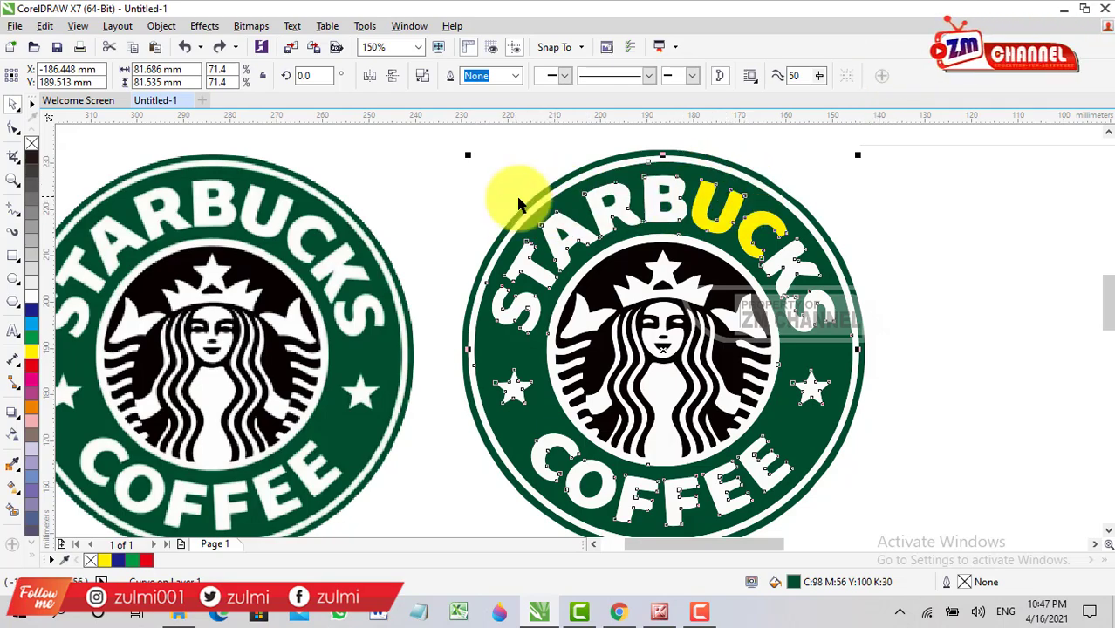
# Examine the outer rims of the original bitmap and the traced vector logo at high magnification to compare their edge sharpness.
pyautogui.scroll(4, 371, 277)
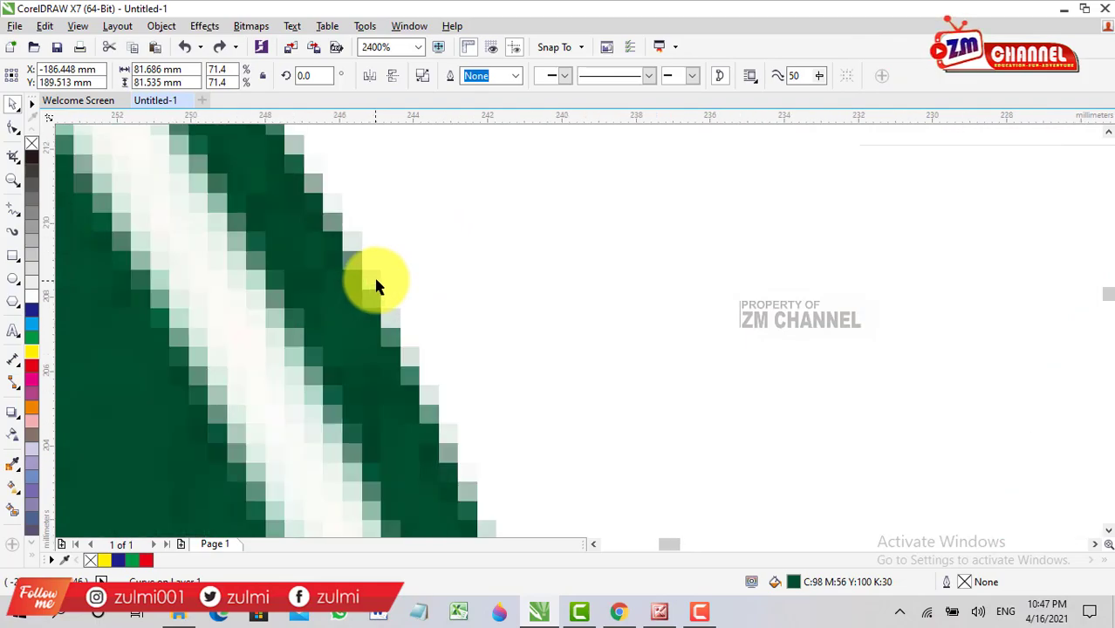
pyautogui.scroll(-2, 373, 288)
pyautogui.scroll(2, 370, 298)
pyautogui.scroll(-2, 369, 298)
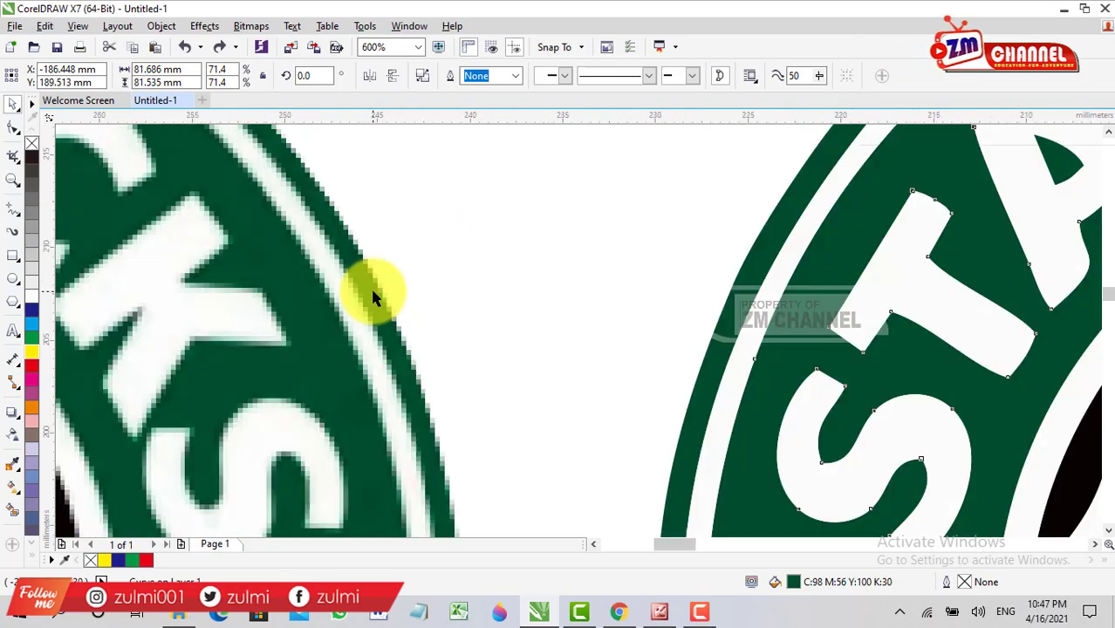
pyautogui.scroll(3, 676, 295)
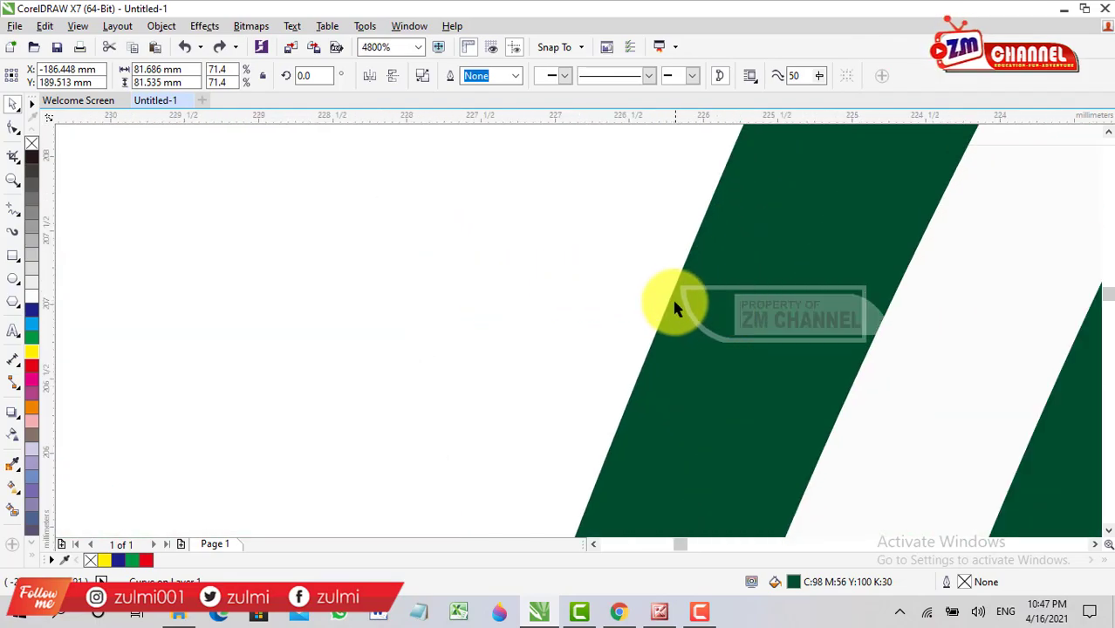
pyautogui.scroll(-2, 676, 297)
pyautogui.scroll(-1, 681, 295)
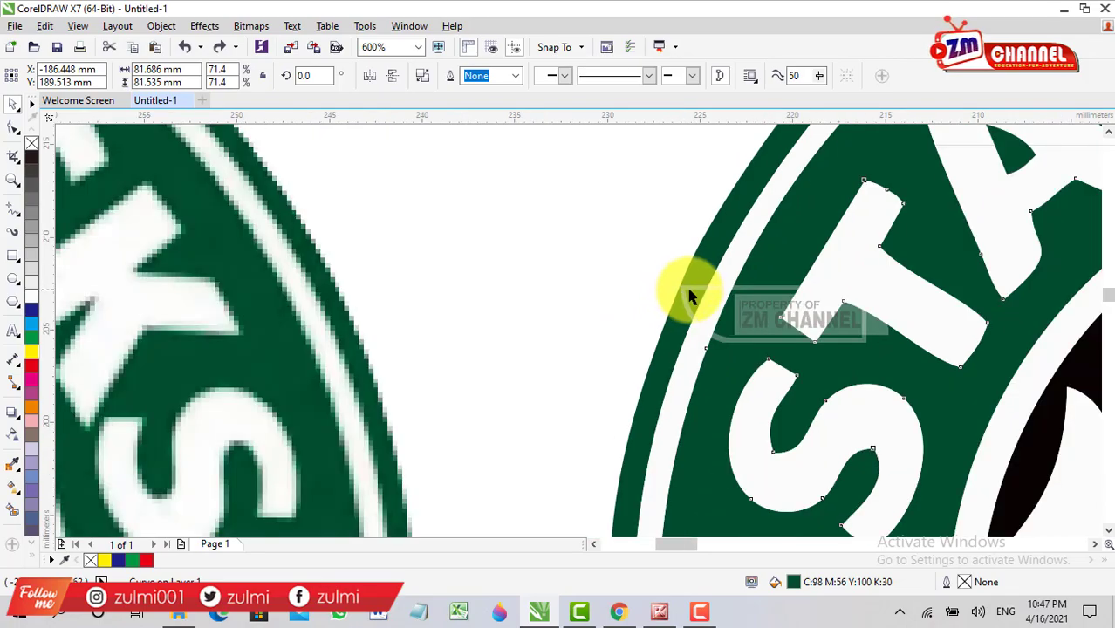
pyautogui.scroll(2, 687, 295)
pyautogui.scroll(-2, 689, 296)
pyautogui.scroll(-4, 689, 296)
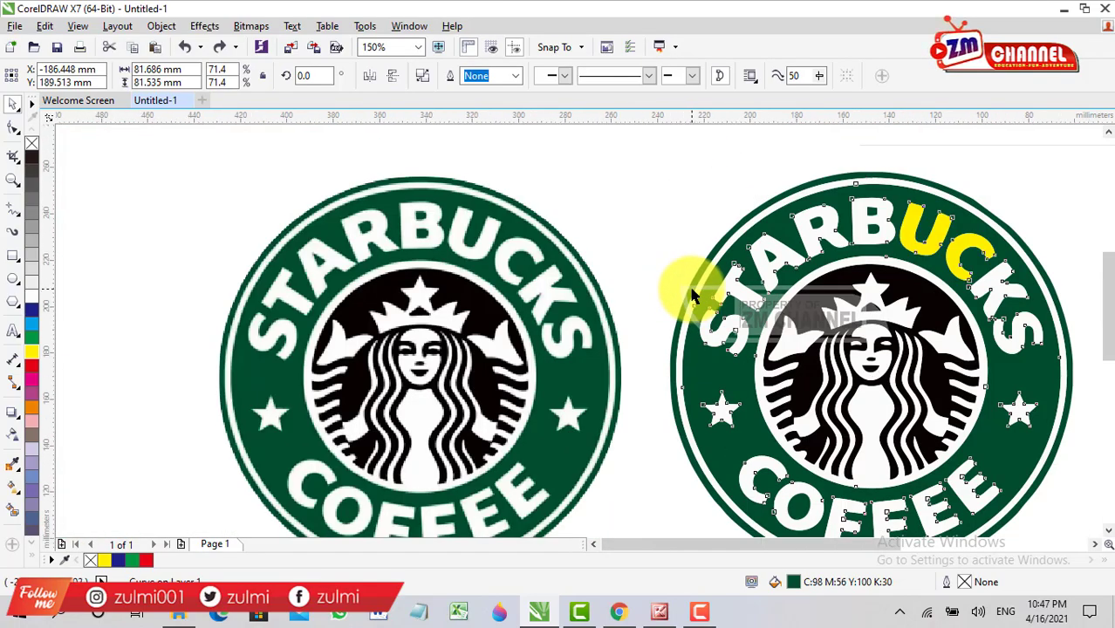